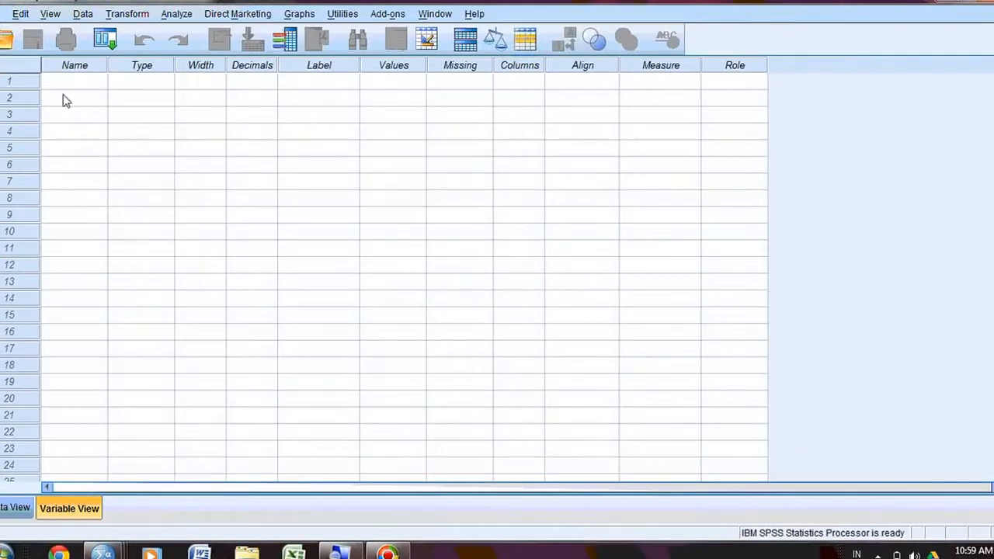
click(1, 14)
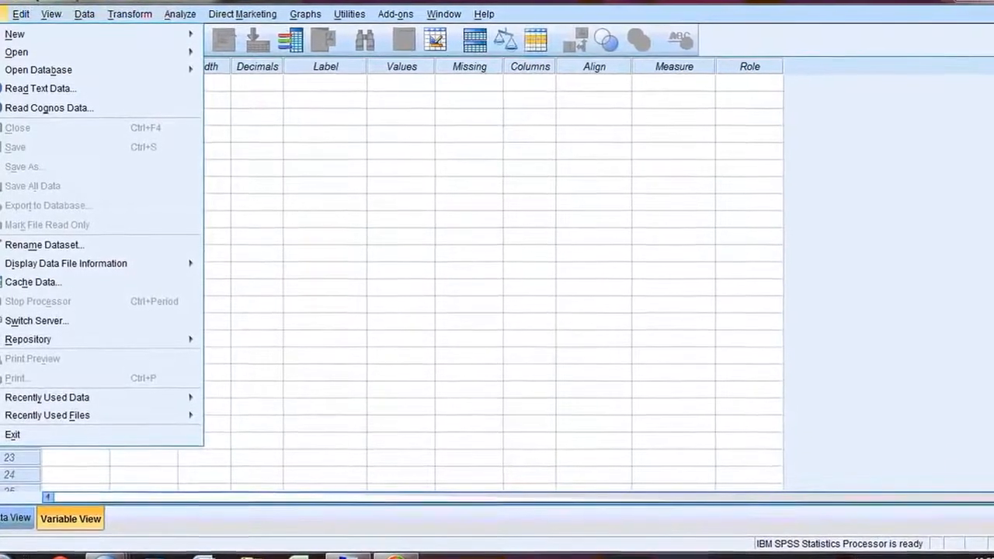
mouse_move(23, 17)
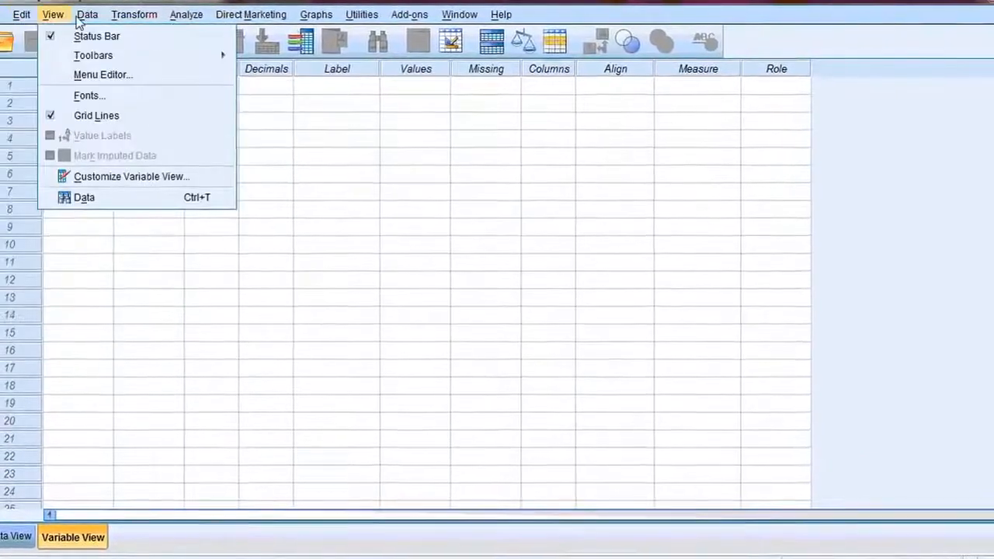
mouse_move(132, 14)
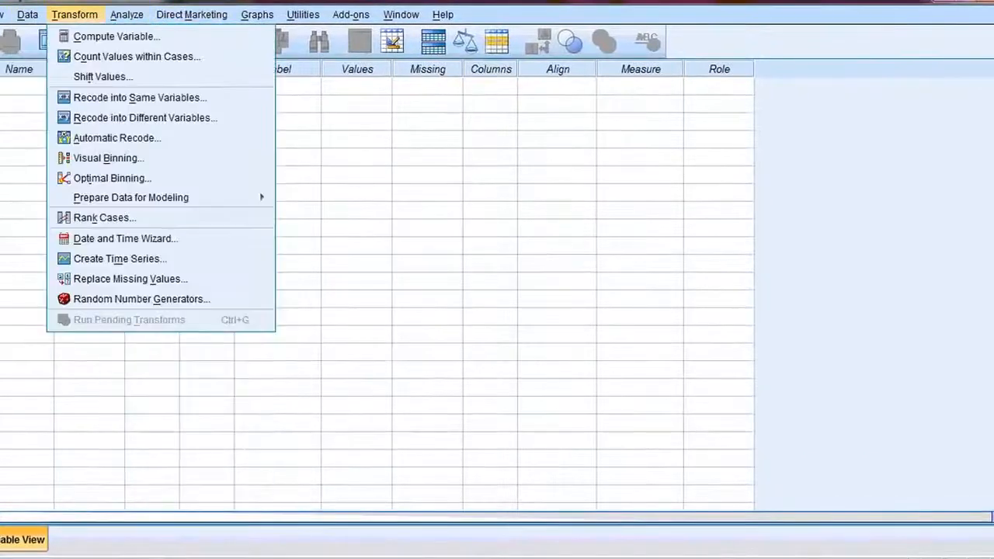
Define two variables named X and Y in the first two rows of the variable list.
click(7, 89)
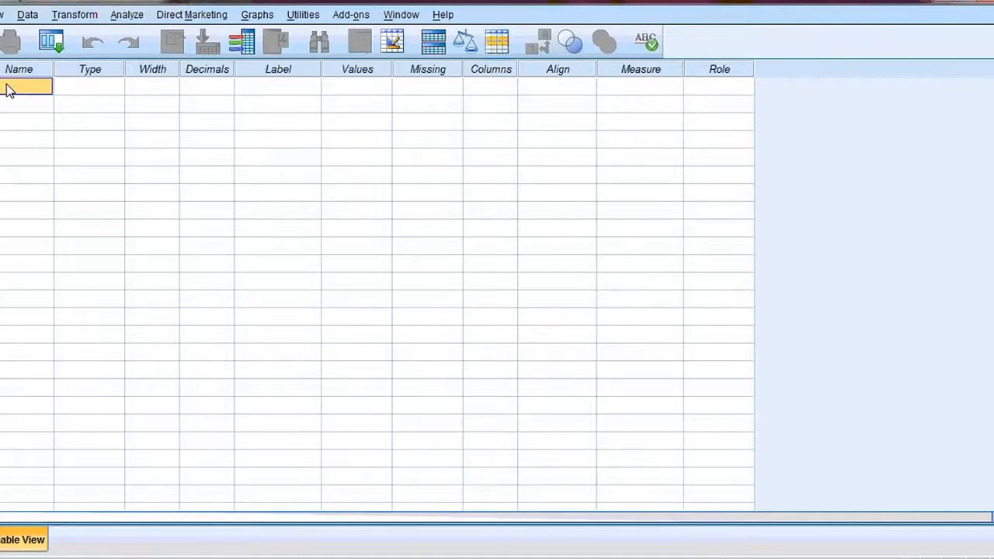
click(8, 89)
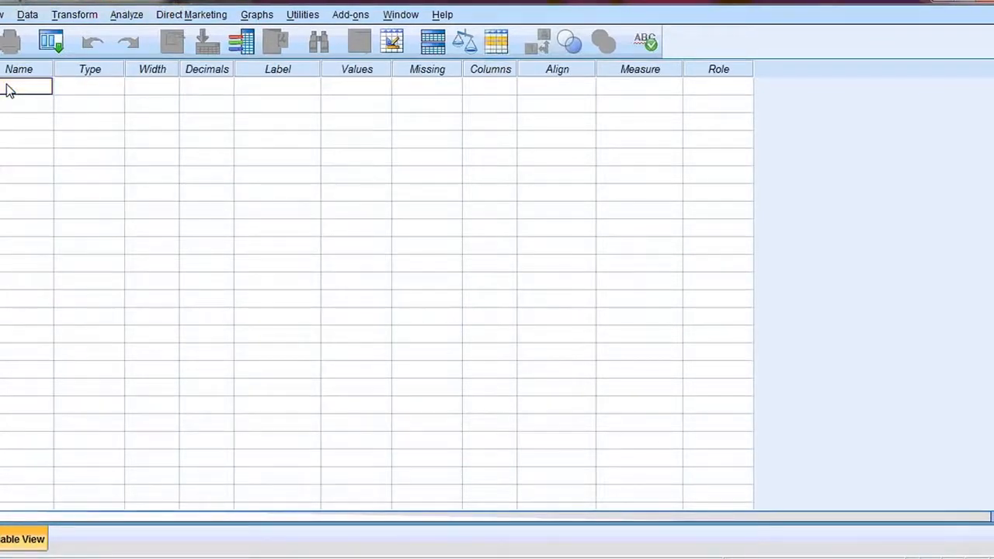
click(21, 111)
click(21, 111)
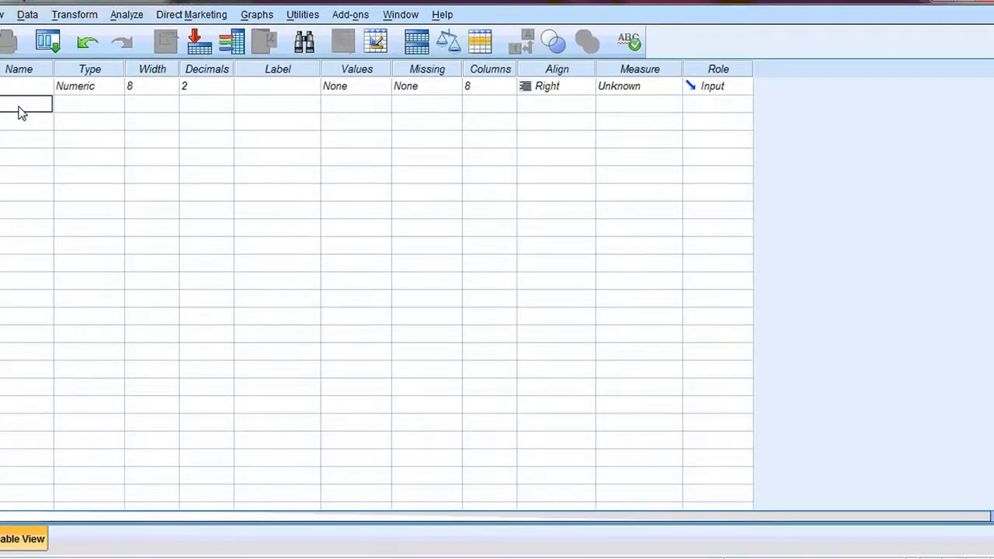
key(Return)
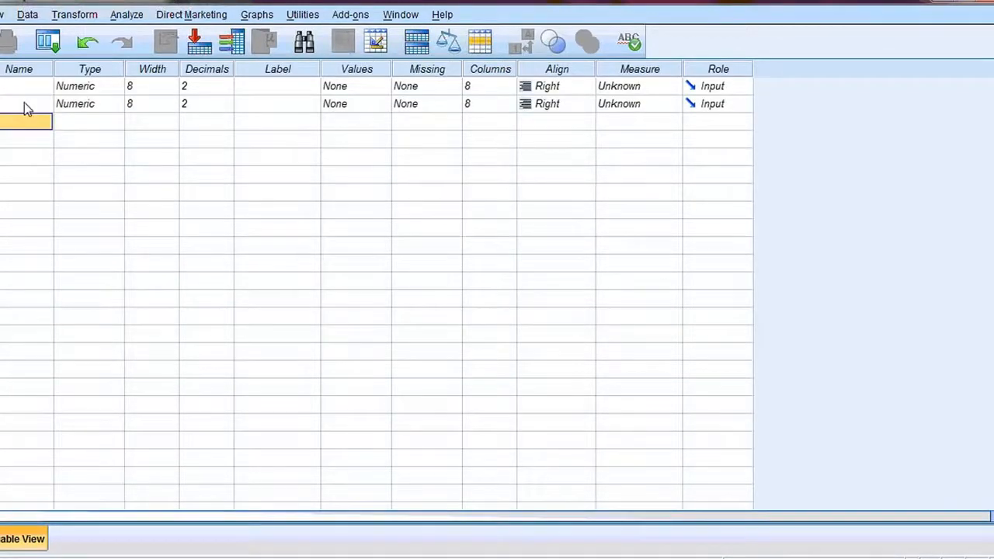
Examine the variable type options for X and cancel the dialog.
click(32, 85)
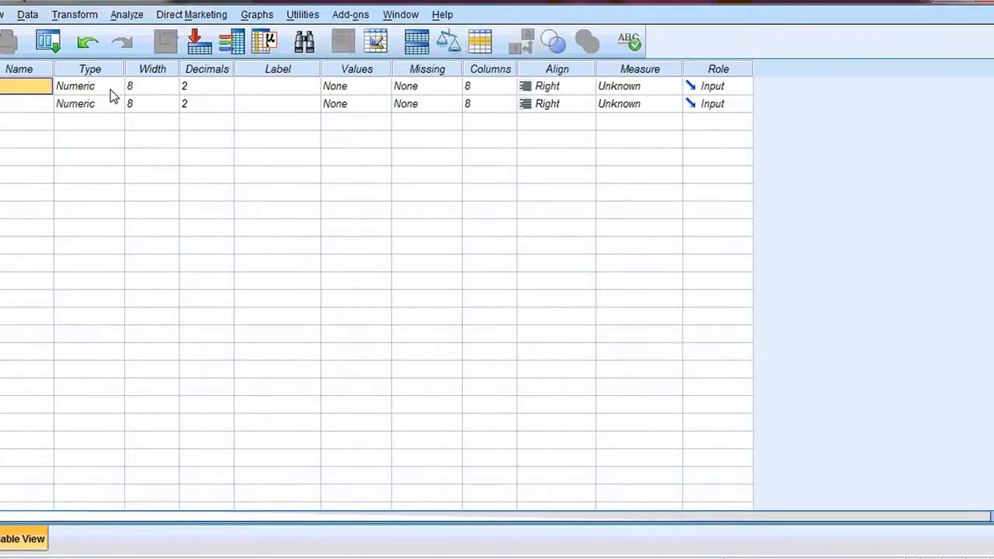
click(109, 91)
click(115, 87)
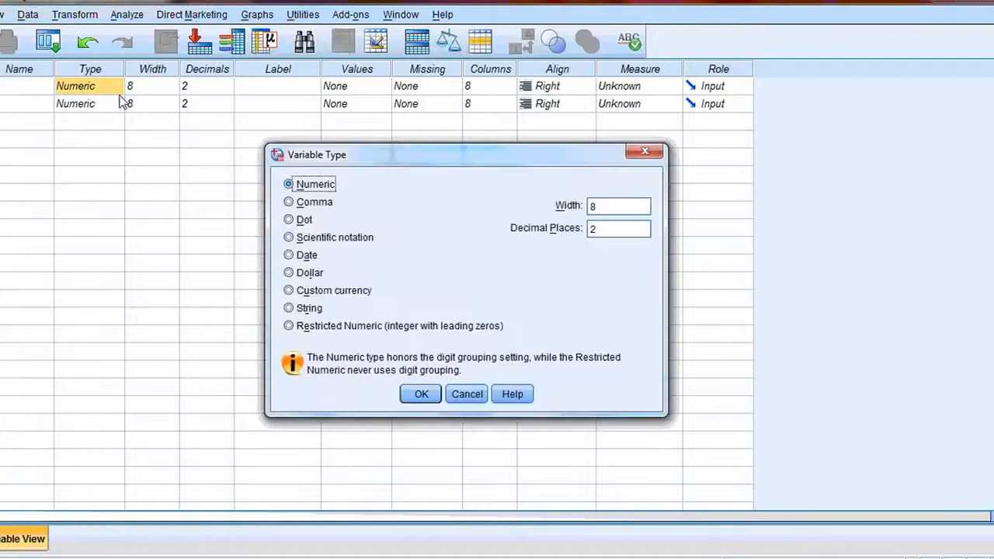
click(468, 400)
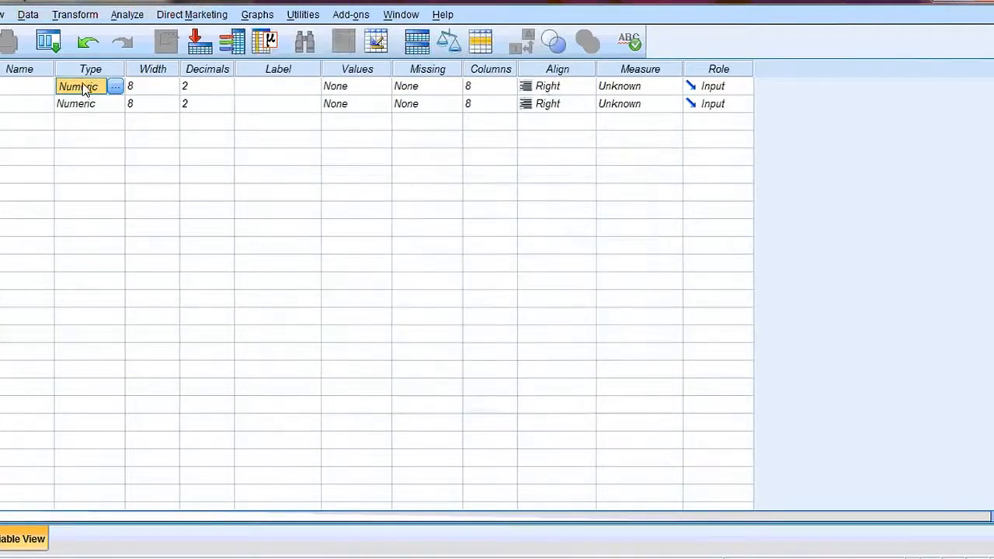
Set the number of decimals for variable X to 0.
click(145, 87)
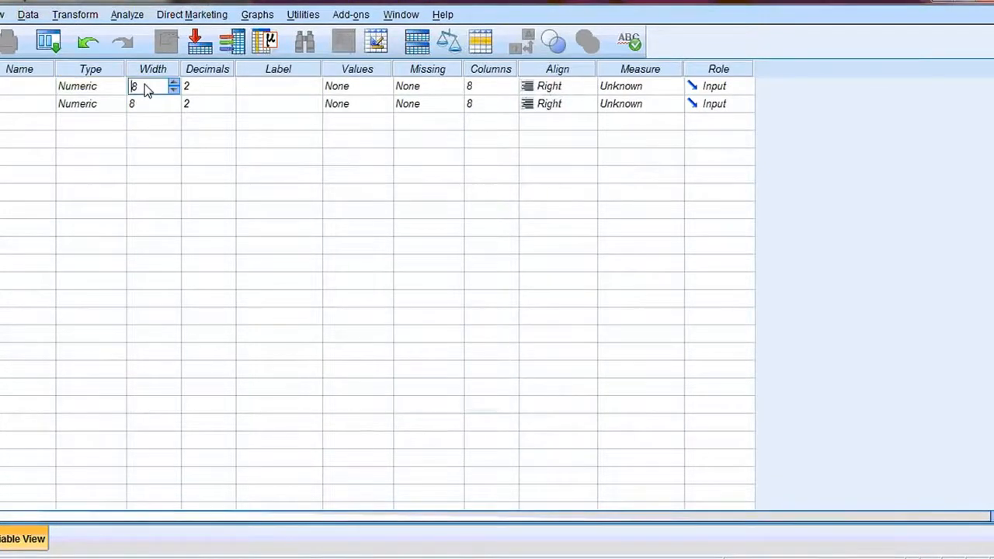
click(213, 91)
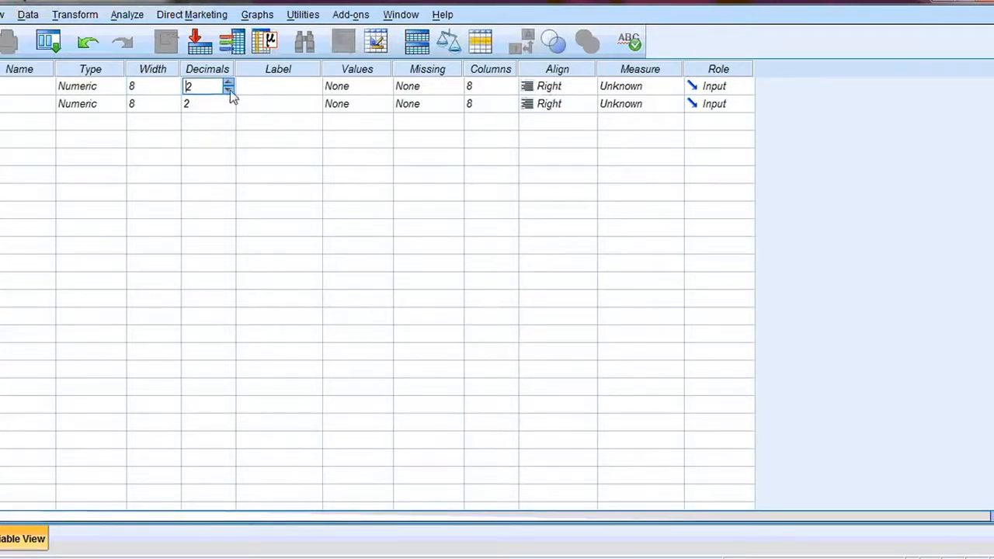
click(229, 90)
click(230, 90)
click(283, 87)
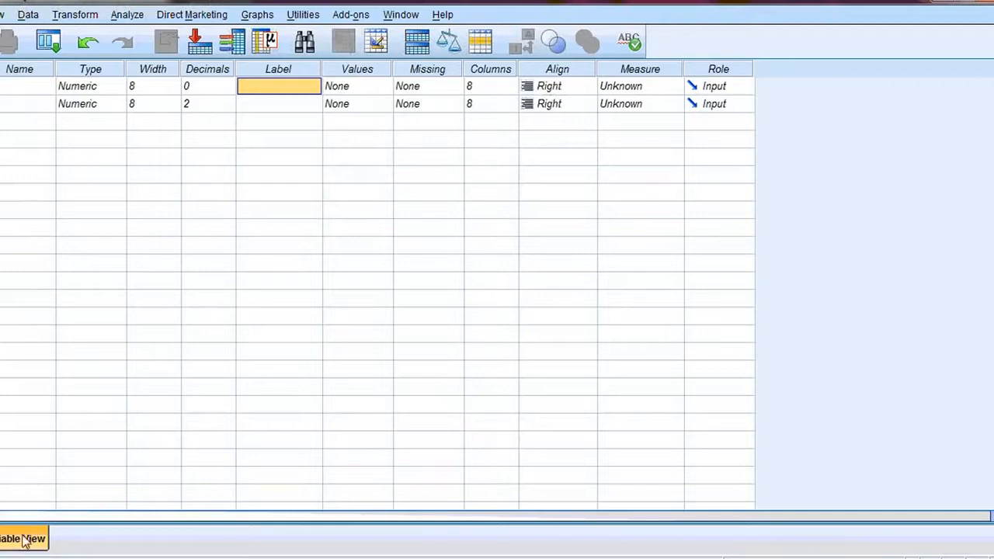
click(19, 87)
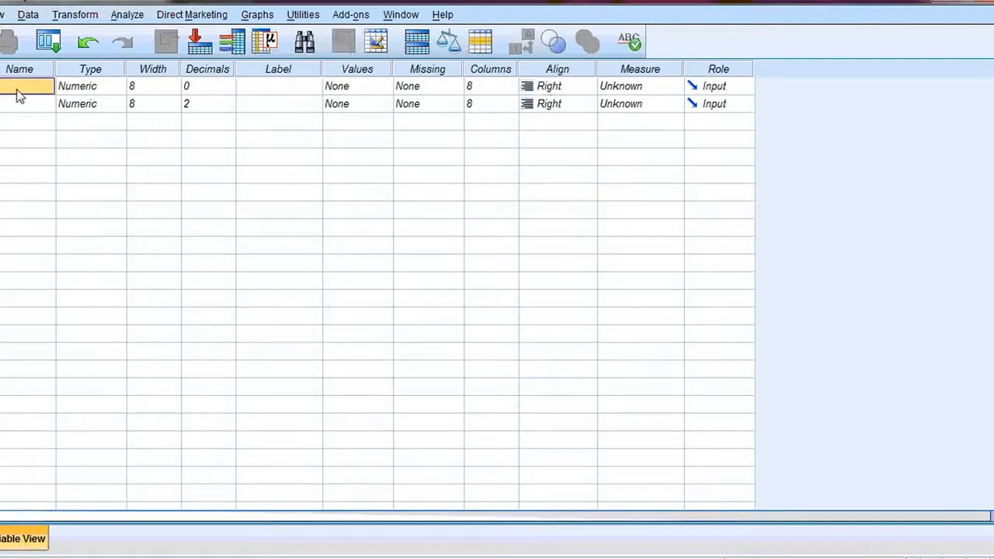
click(18, 102)
click(21, 89)
click(23, 102)
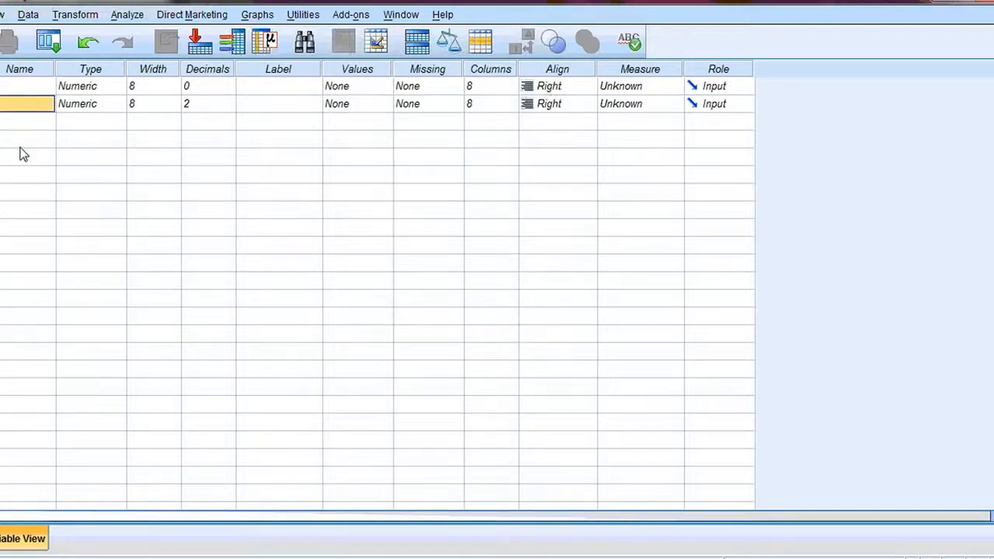
Enter the values 3, 5, 4, 3 and 7 for variable X in the first five cases of the data sheet.
click(0, 537)
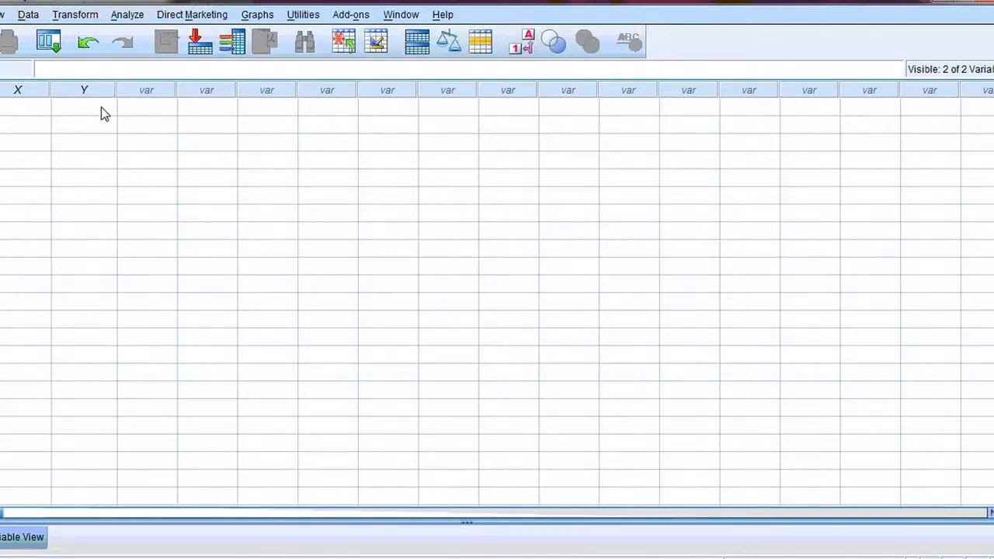
click(27, 109)
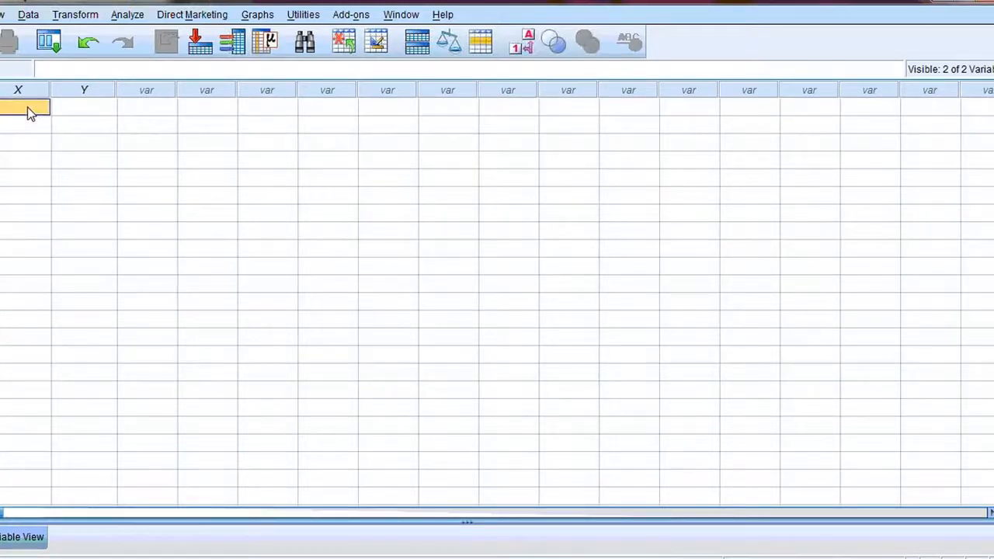
text(3)
click(27, 127)
text(5)
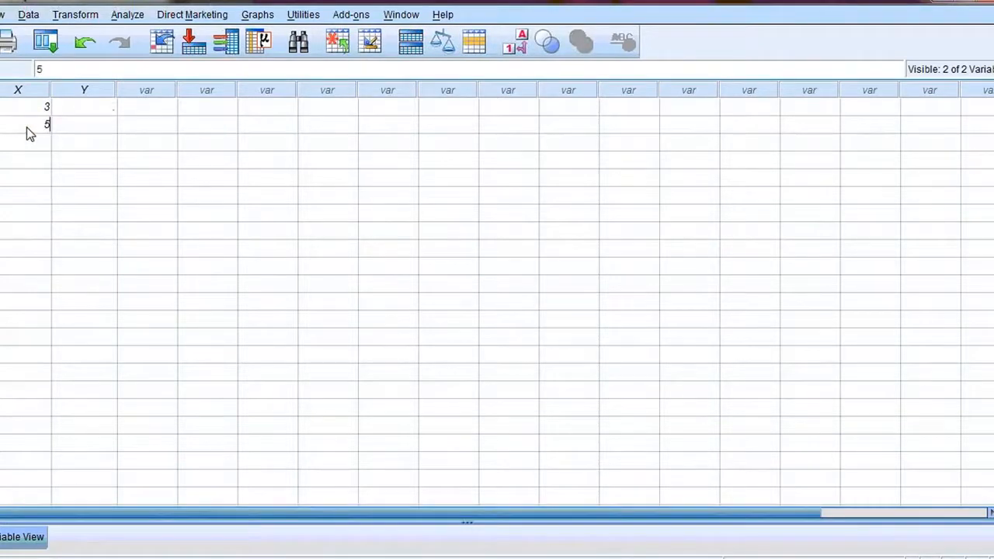
click(27, 142)
text(4)
click(26, 163)
text(3)
click(27, 178)
text(7)
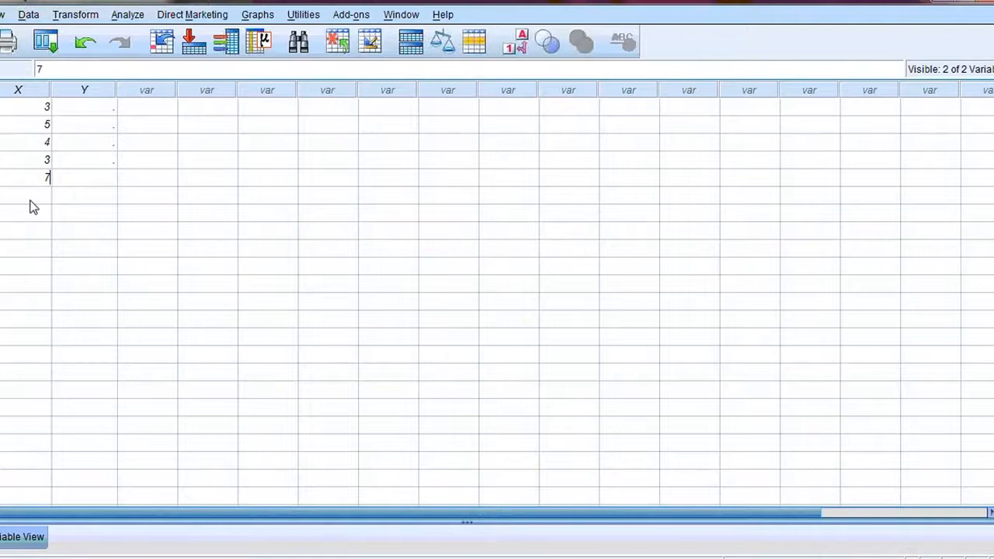
click(30, 196)
click(23, 537)
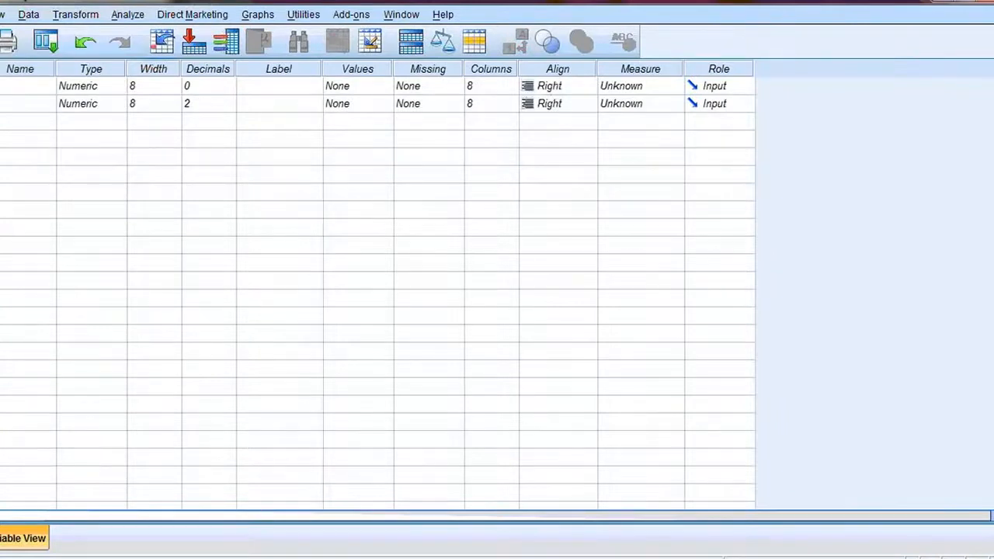
click(0, 537)
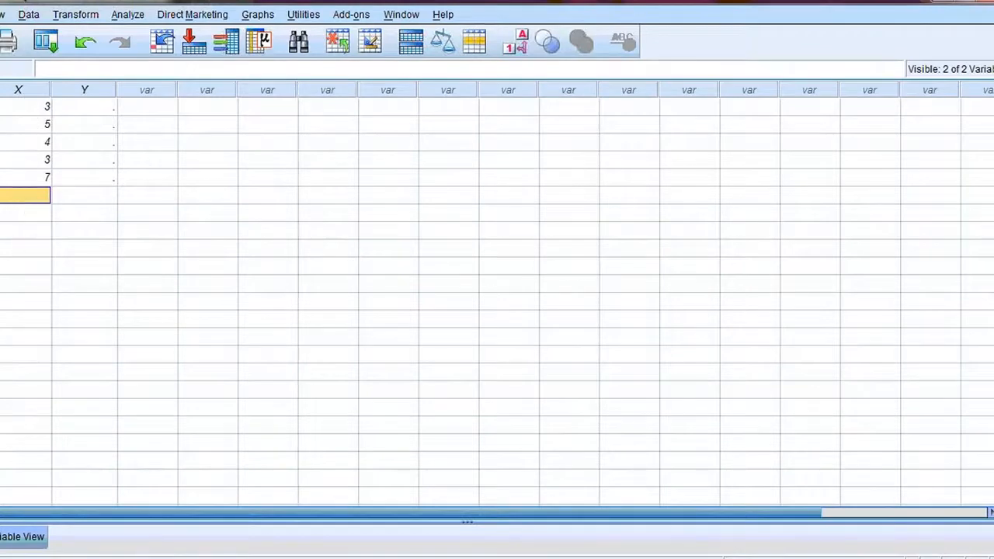
click(6, 537)
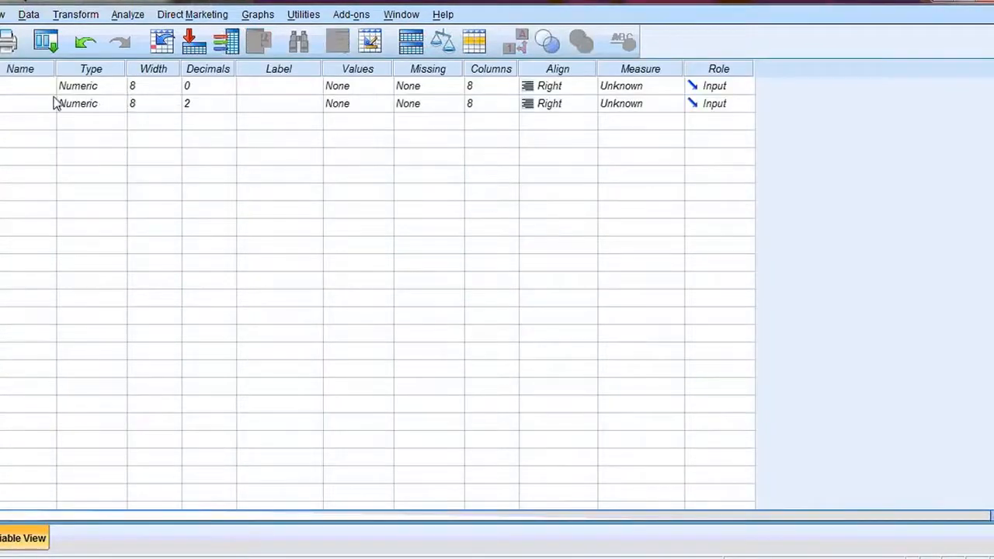
click(21, 90)
click(188, 87)
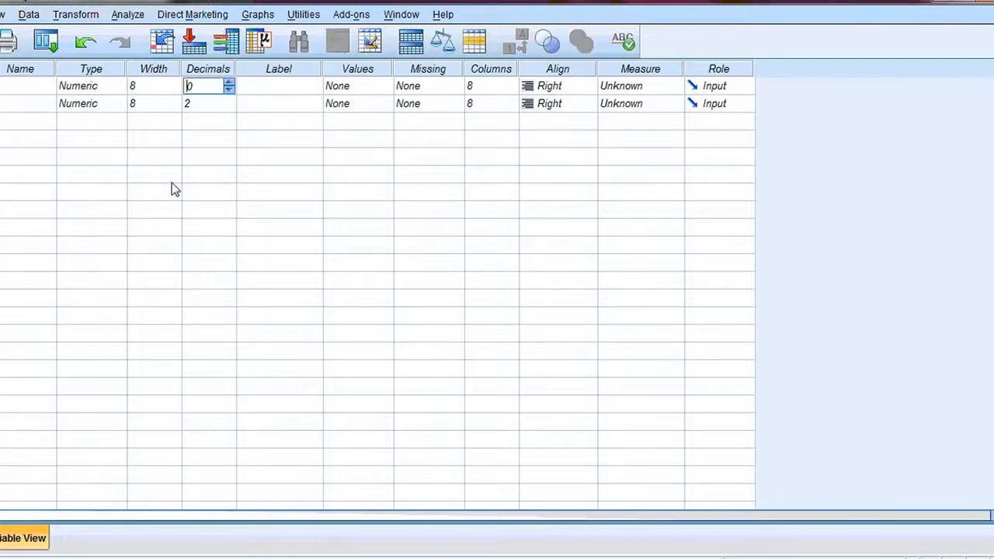
Enter the values 6, 8, 6, 4 and 5 for variable Y in the first five cases of the data sheet.
click(0, 536)
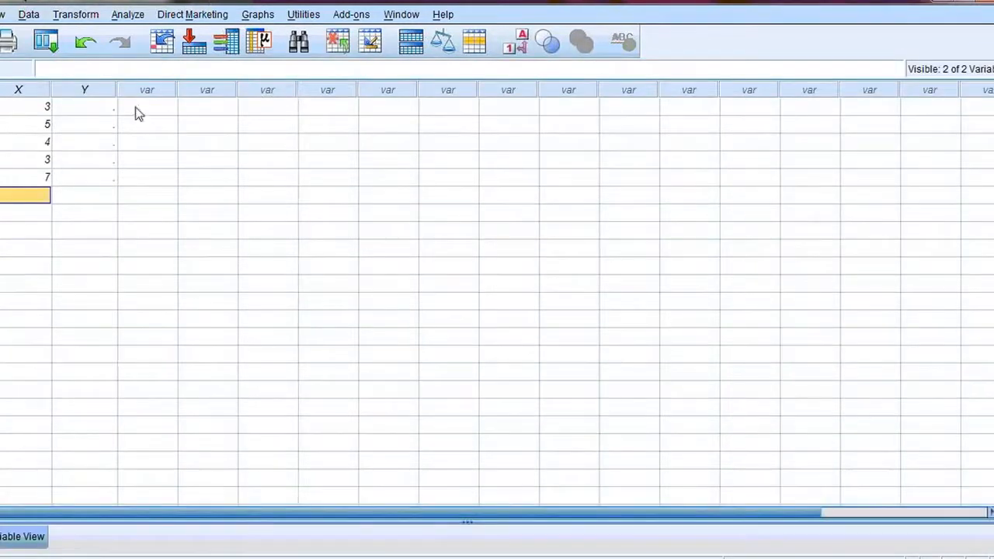
click(108, 107)
text(6)
click(102, 129)
text(8)
click(102, 139)
text(6)
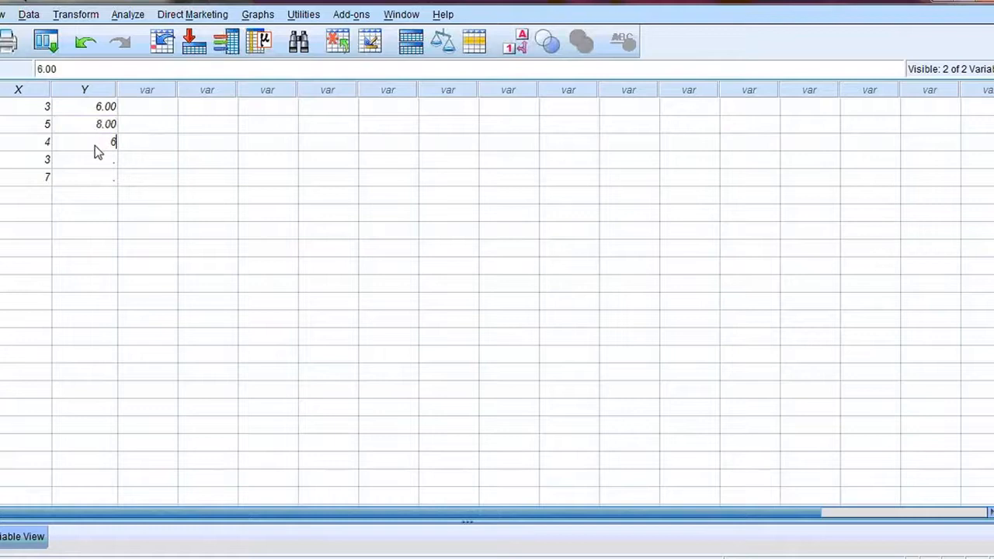
click(94, 163)
text(4)
click(99, 183)
text(5)
click(100, 195)
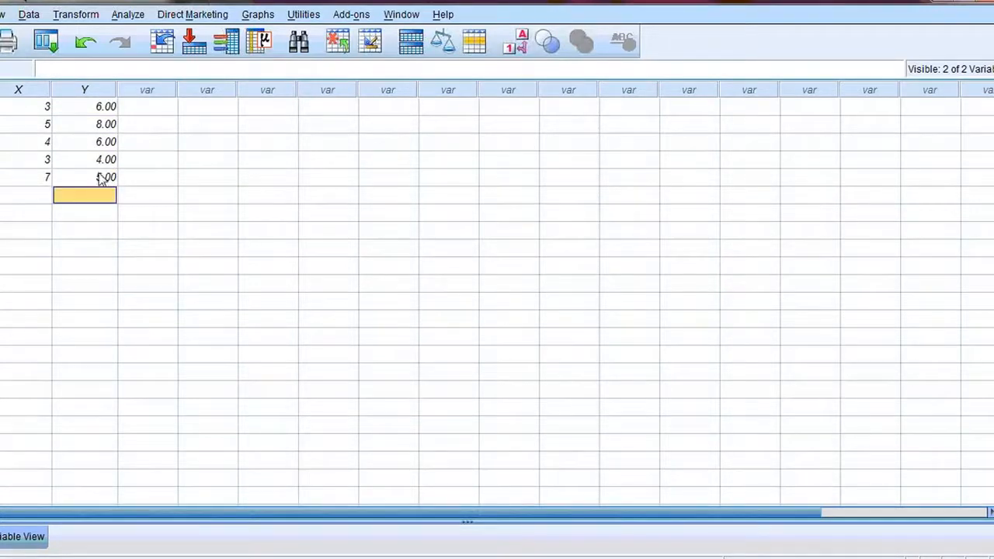
Compare how the X and Y values are displayed in the data sheet with the decimals settings in their variable definitions.
click(103, 111)
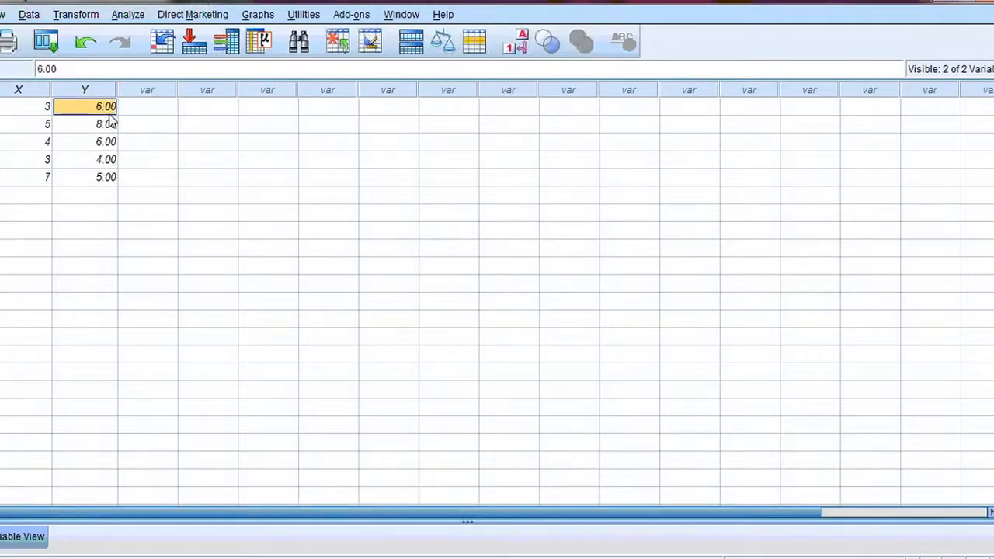
click(6, 536)
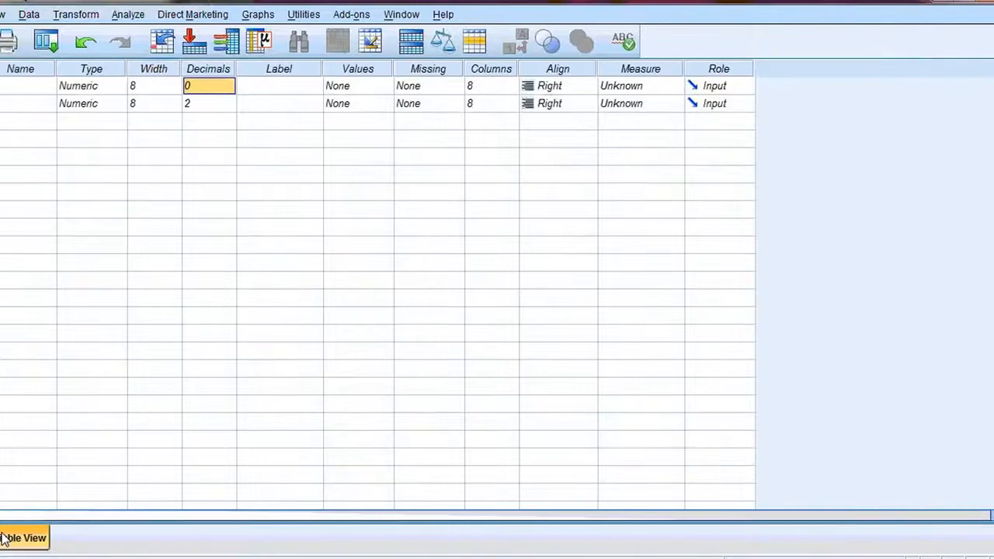
click(11, 109)
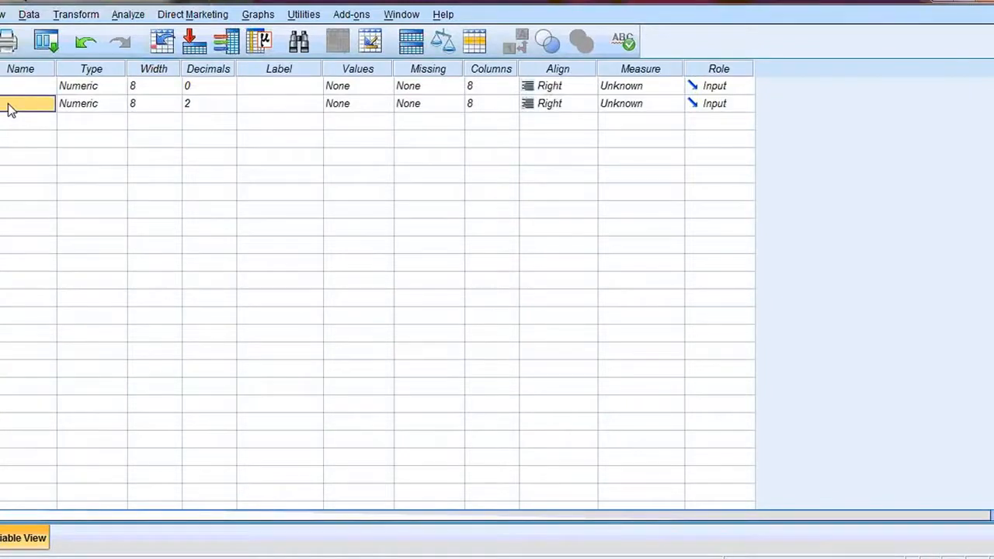
click(90, 111)
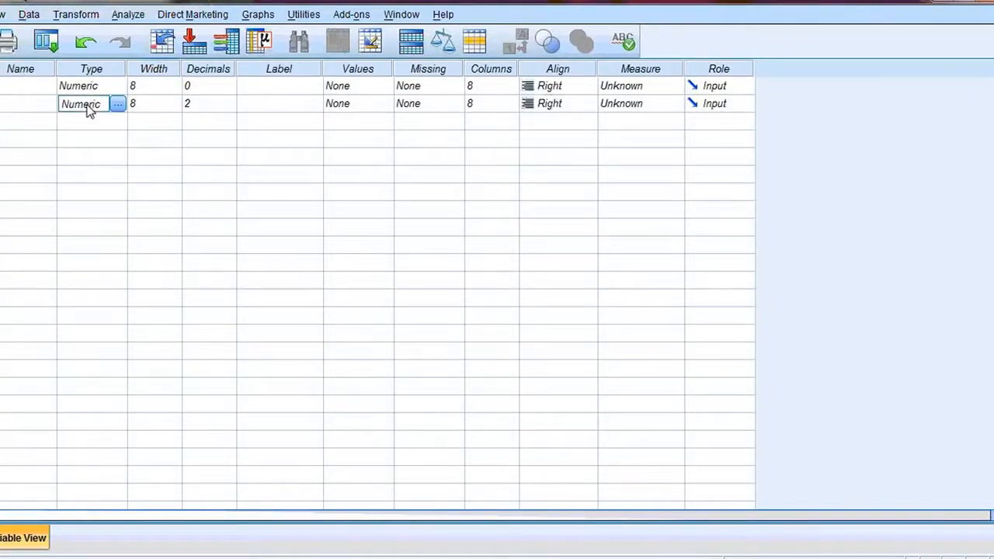
click(167, 108)
click(202, 107)
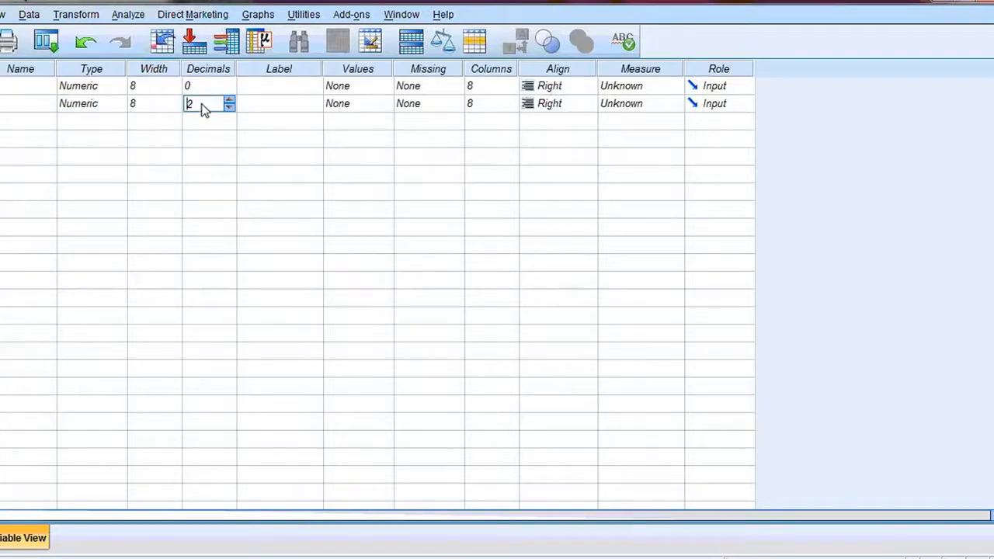
click(0, 537)
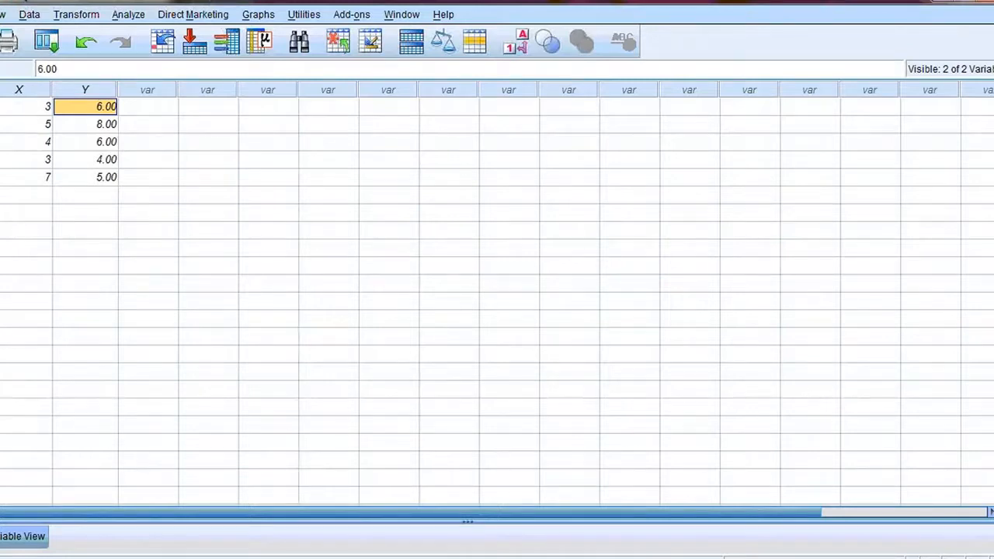
click(23, 90)
click(83, 90)
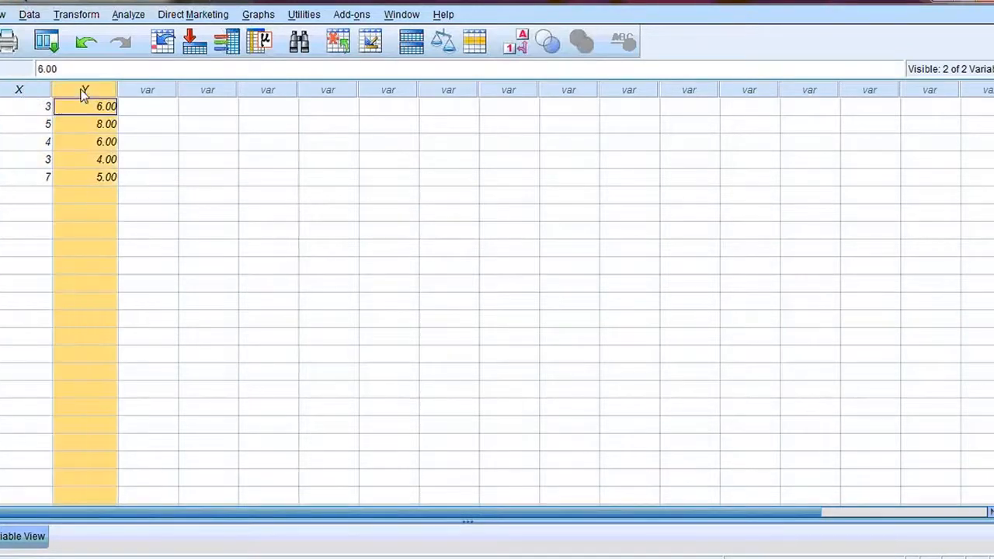
click(7, 537)
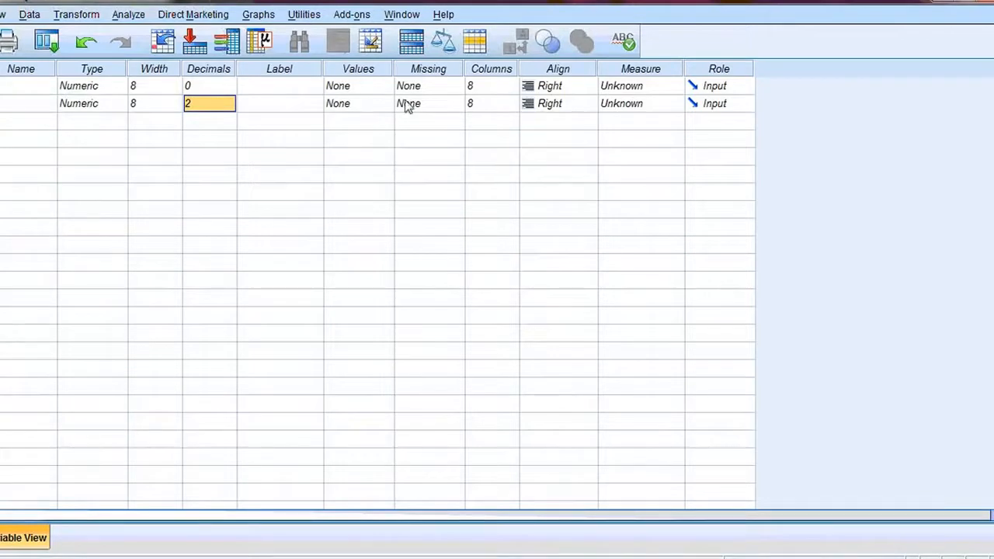
click(0, 538)
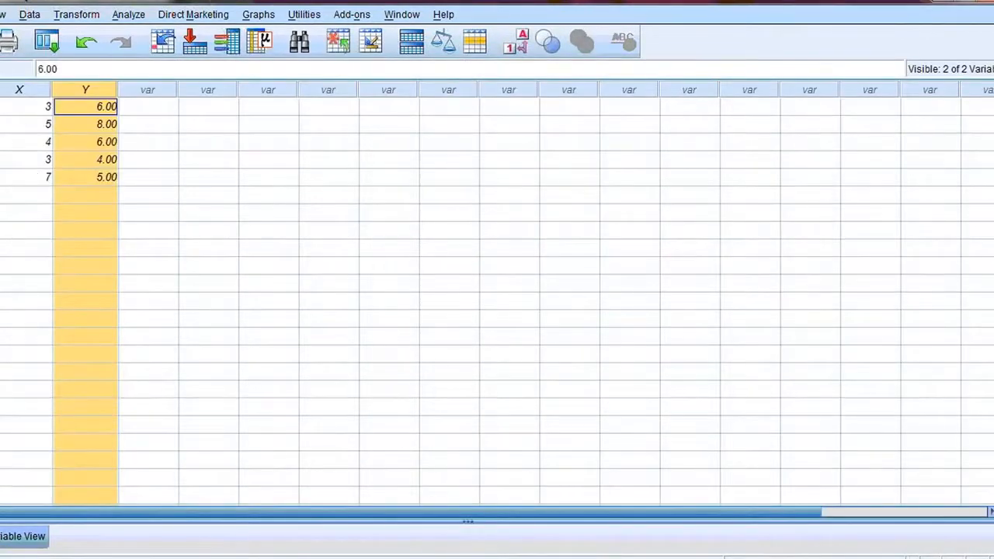
Save the data set as an SPSS Statistics file named coba2 in the olahdata2013 folder.
click(0, 14)
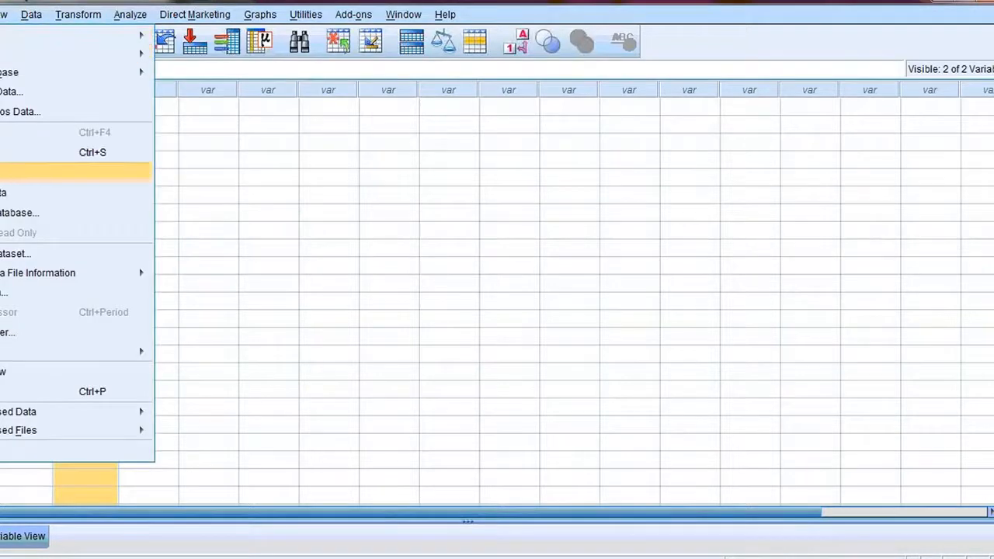
click(16, 172)
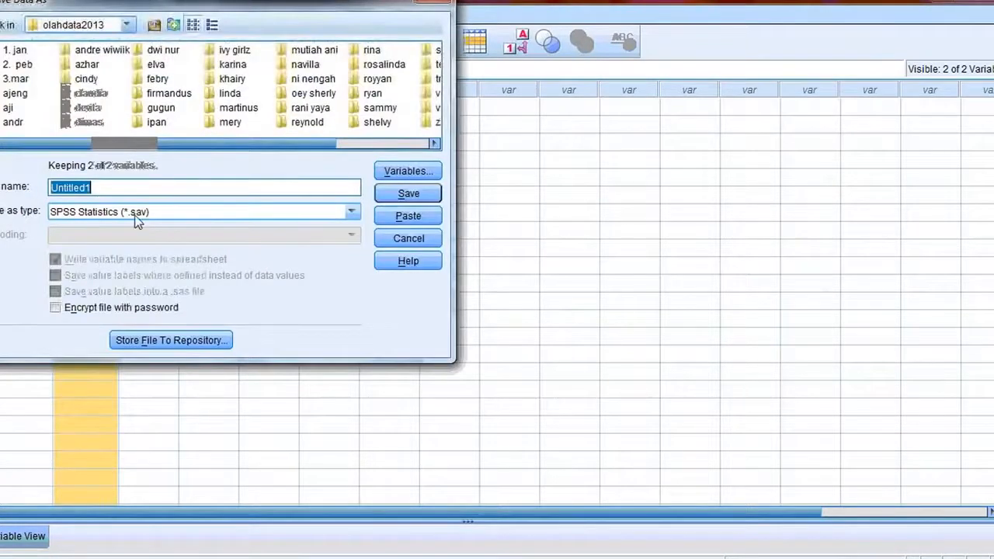
text(coba)
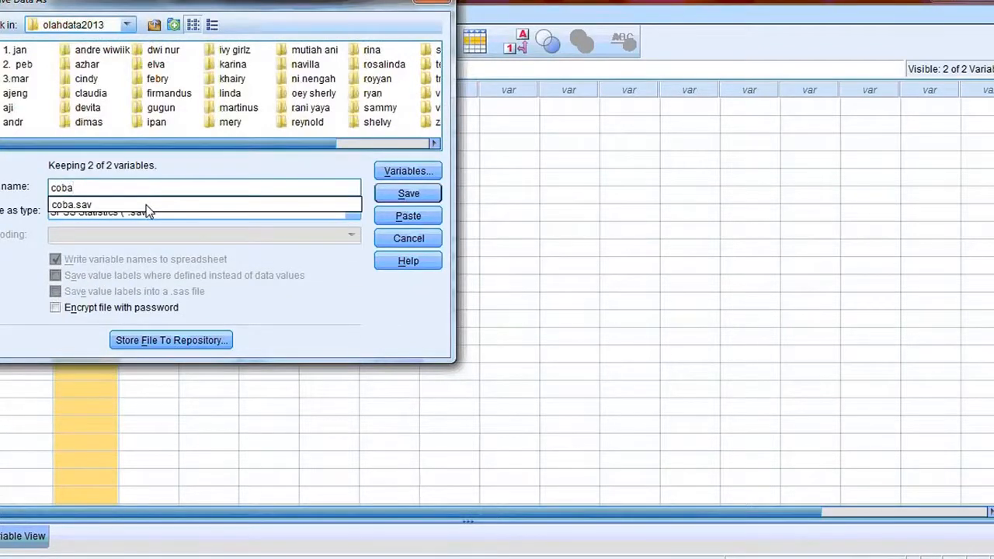
text(2)
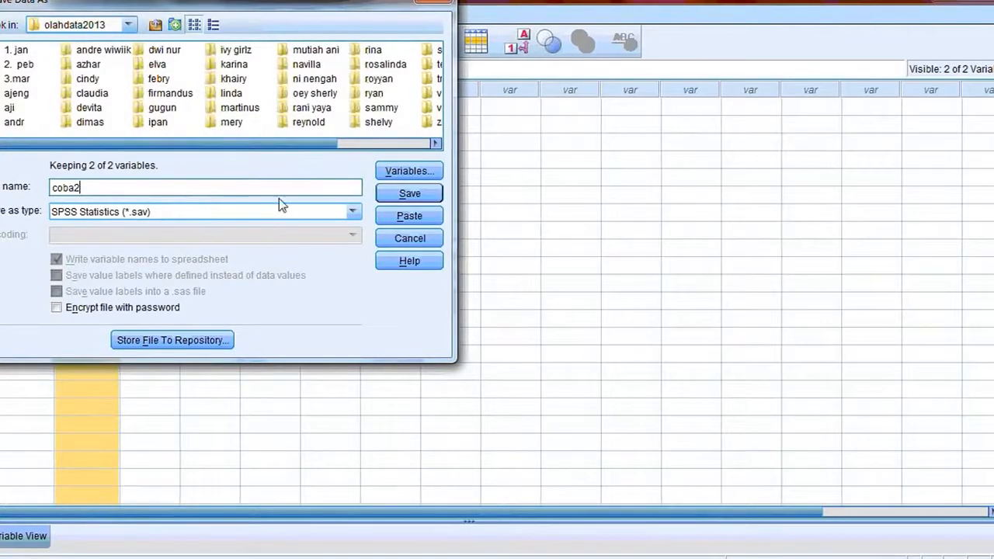
click(425, 194)
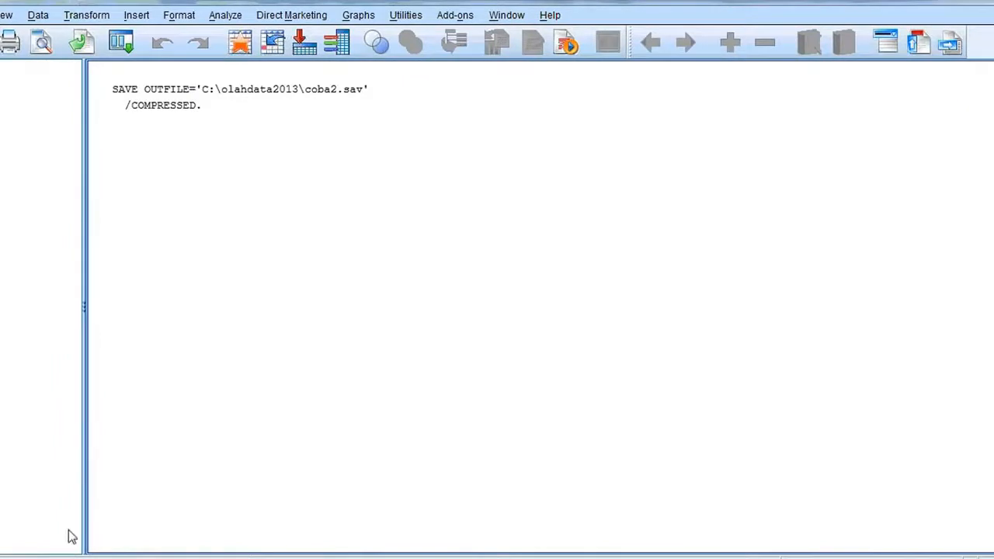
Close the leftover data set and output windows from the earlier session without saving the output contents.
click(69, 558)
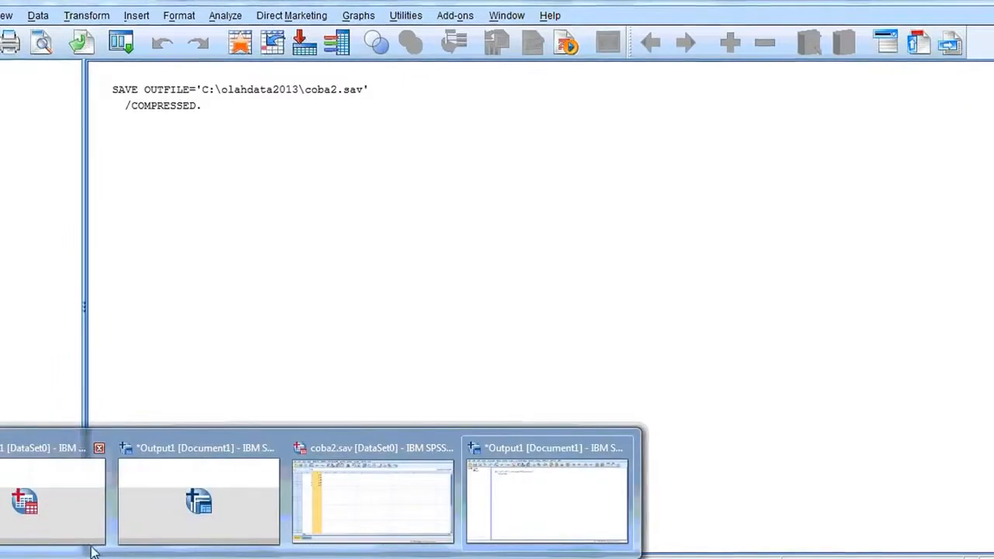
mouse_move(98, 543)
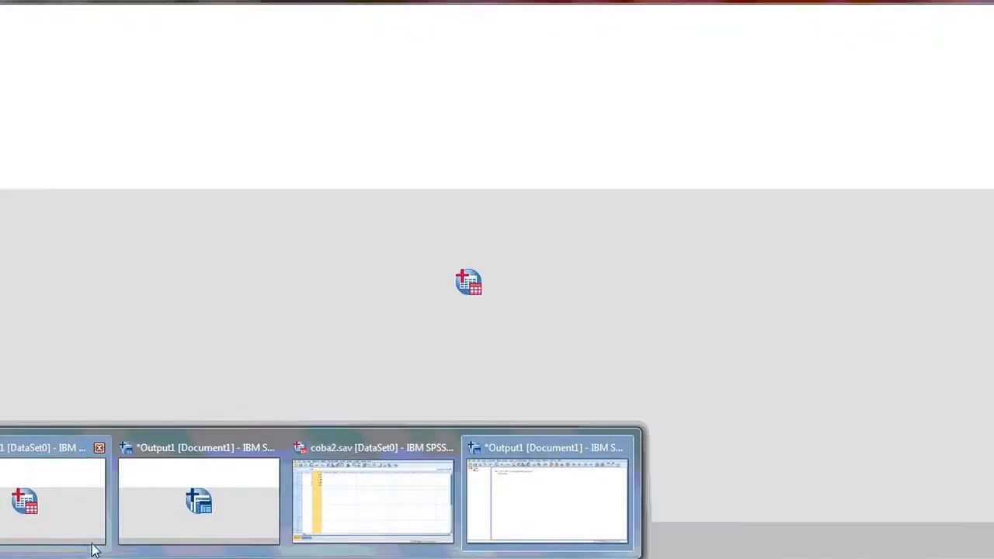
click(99, 448)
click(74, 100)
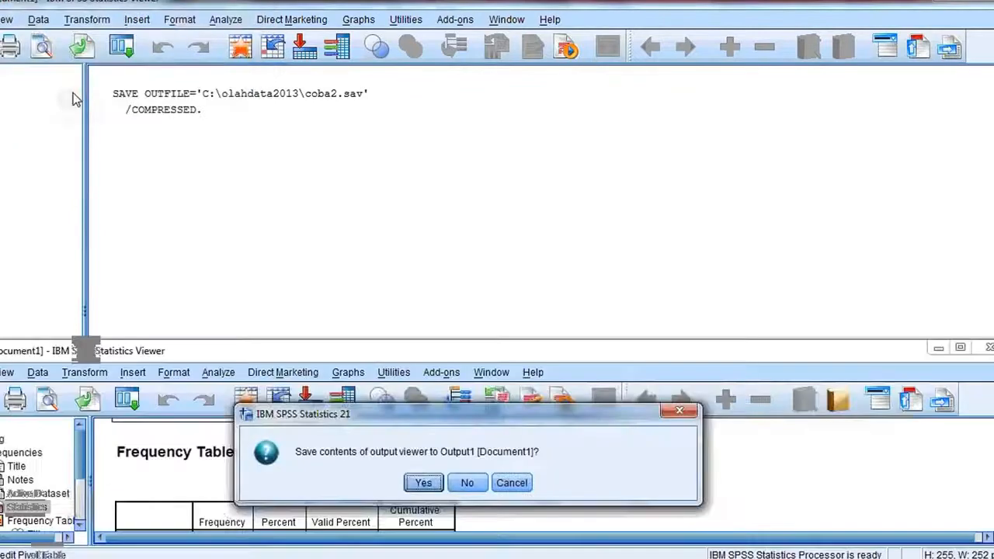
click(470, 486)
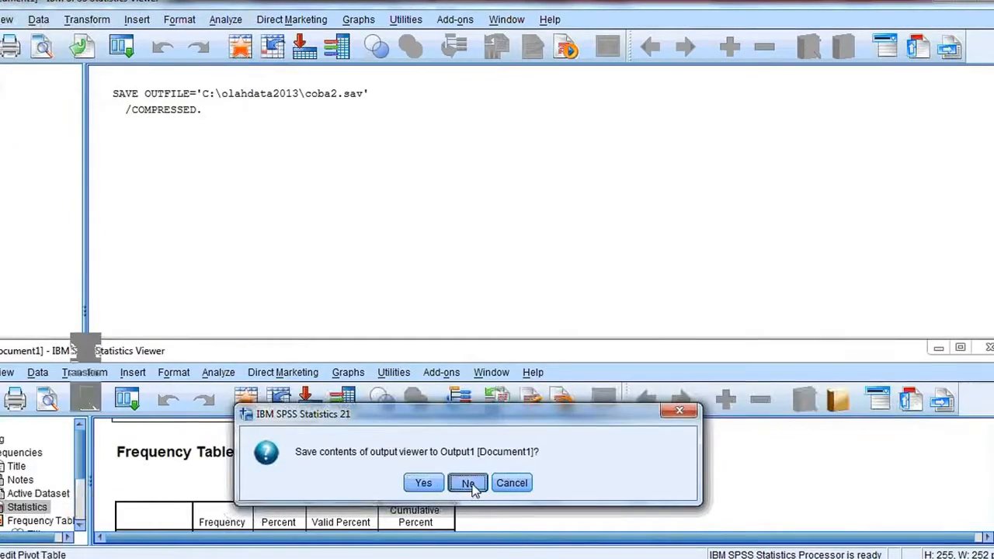
click(97, 101)
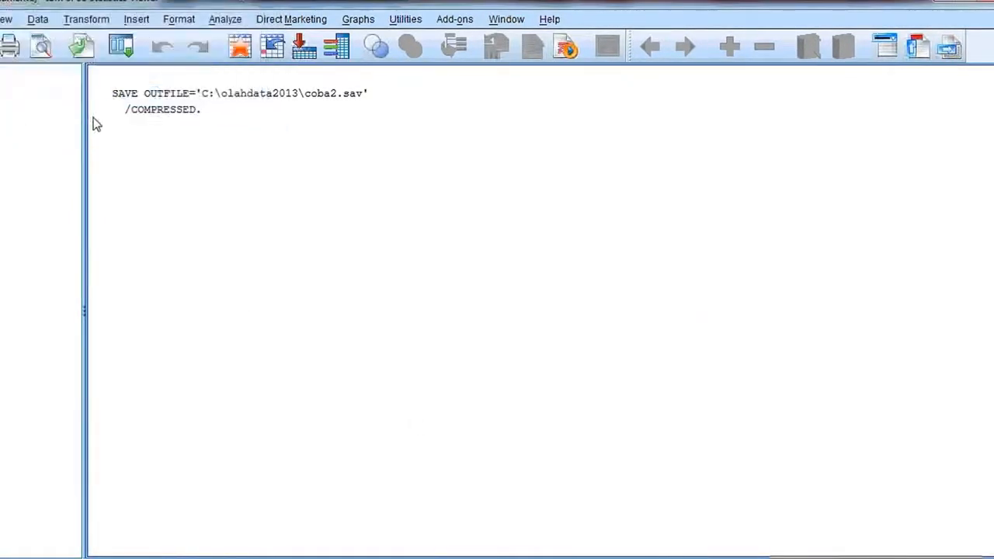
Compare the coba2.sav data sheet with the save command logged in the output viewer, and return to the data sheet.
mouse_move(59, 555)
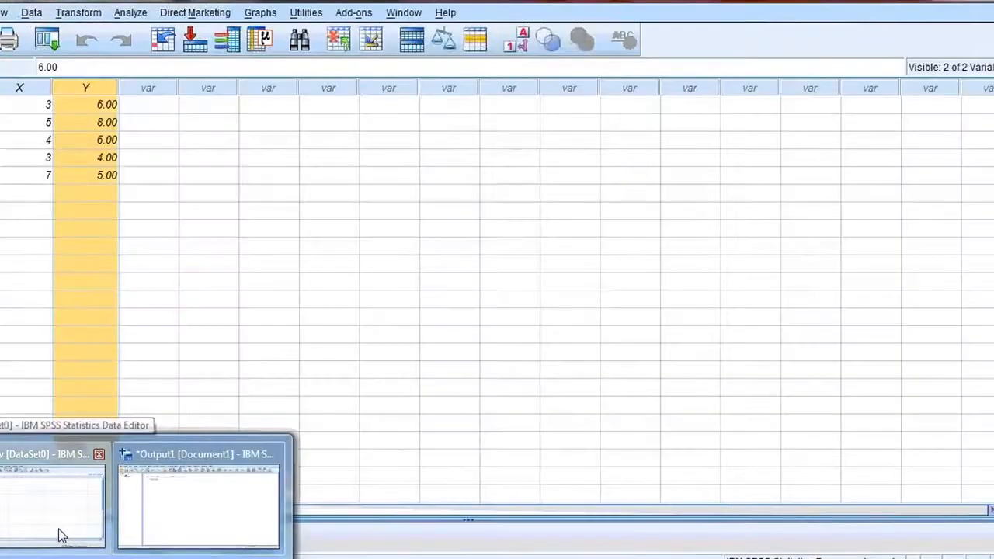
click(61, 535)
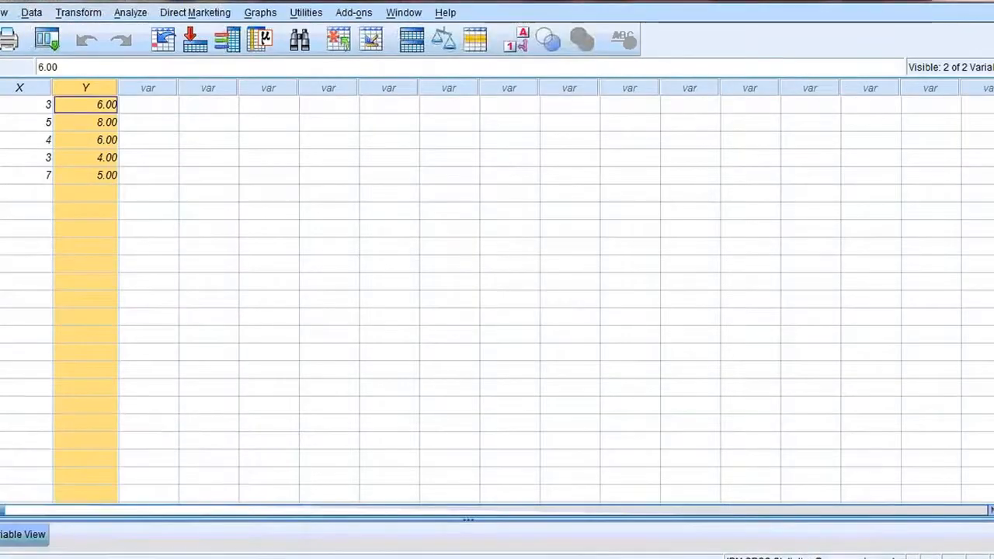
mouse_move(62, 553)
click(162, 506)
click(341, 105)
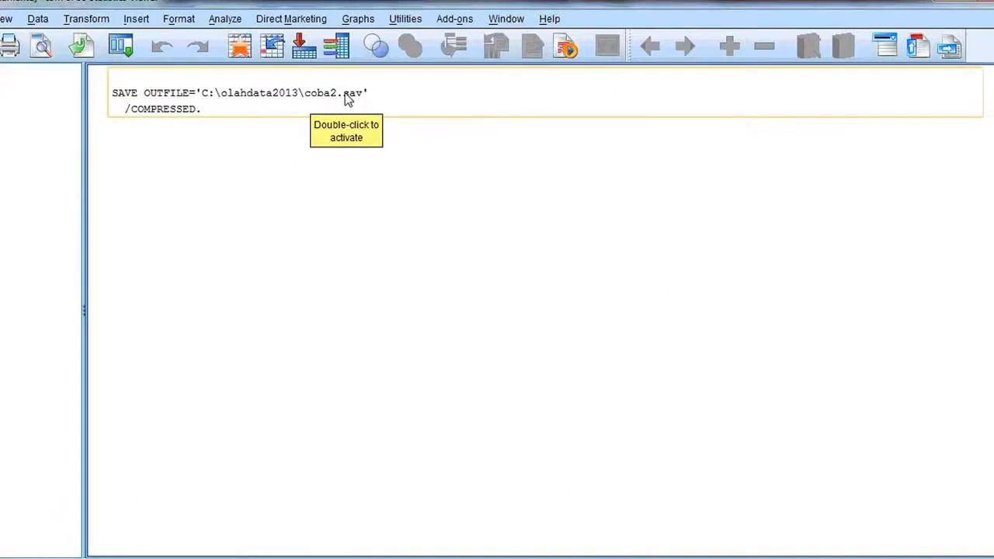
click(240, 240)
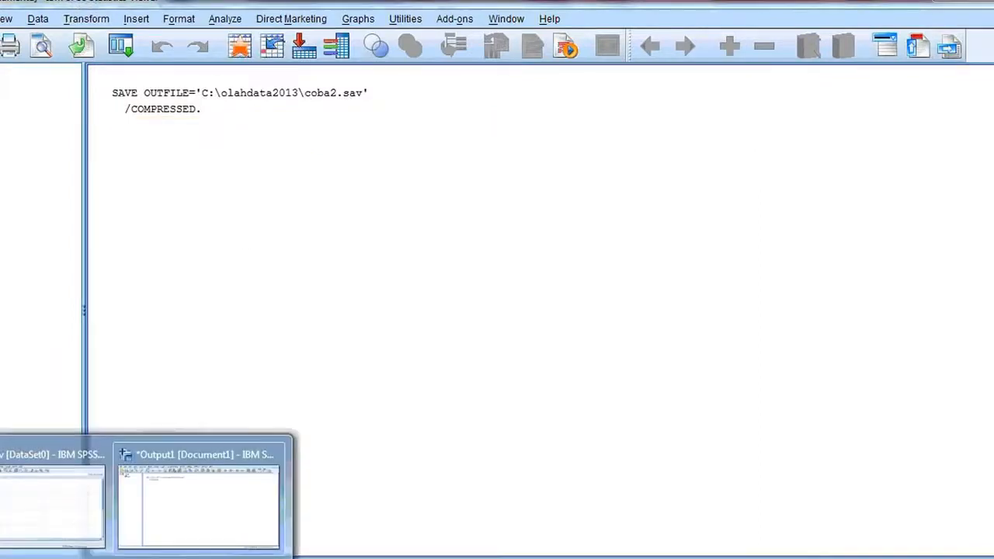
click(51, 528)
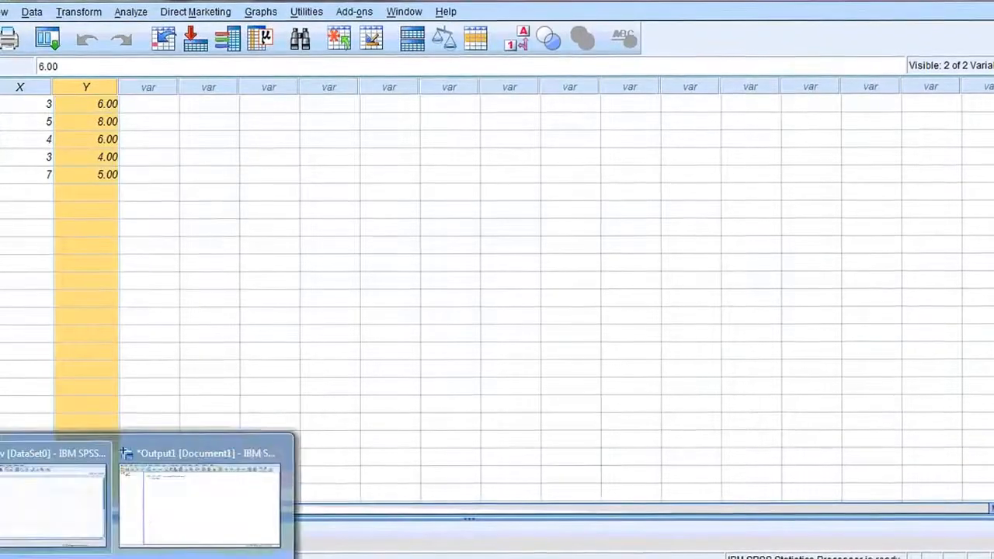
click(162, 504)
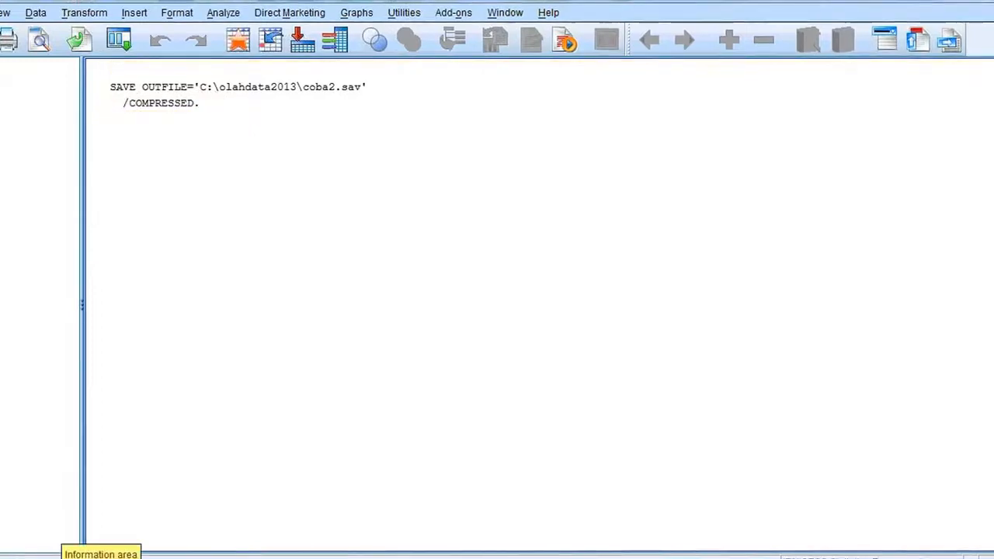
mouse_move(148, 556)
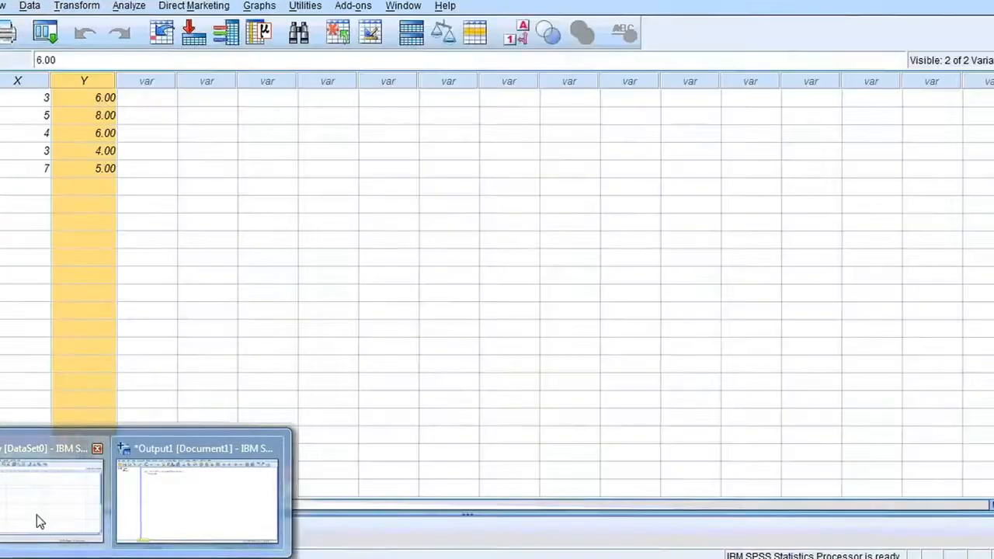
click(37, 515)
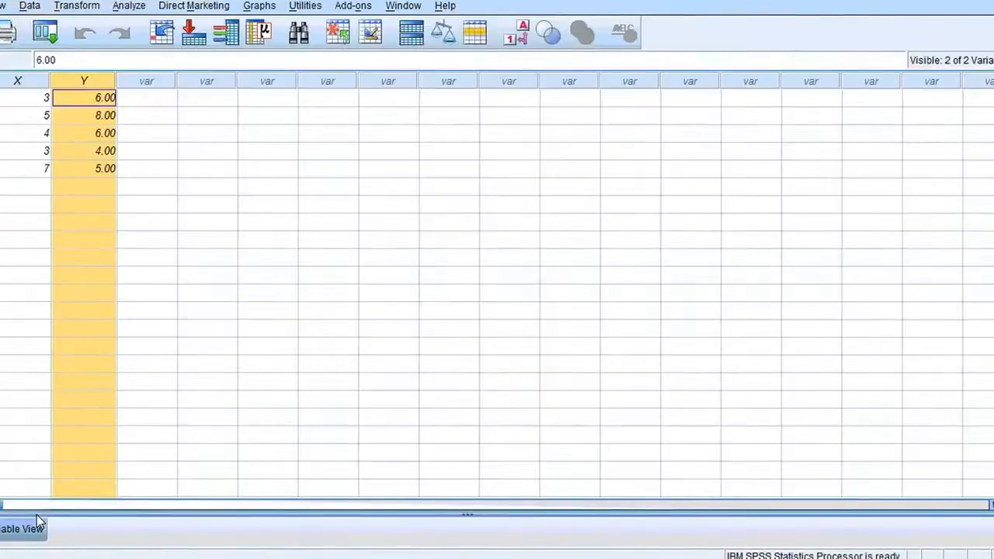
Set up a Frequencies analysis with X and Y as the variables.
click(31, 99)
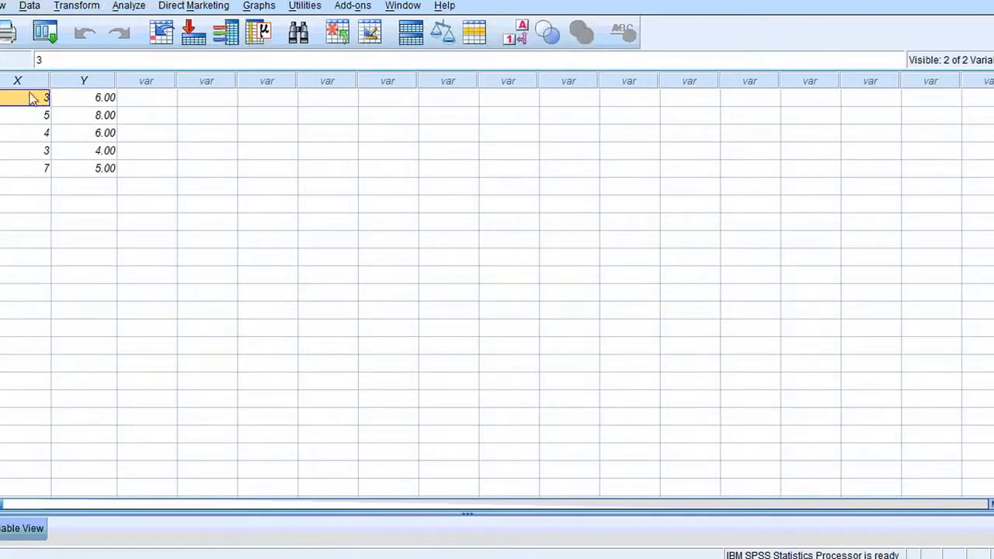
click(136, 9)
mouse_move(150, 46)
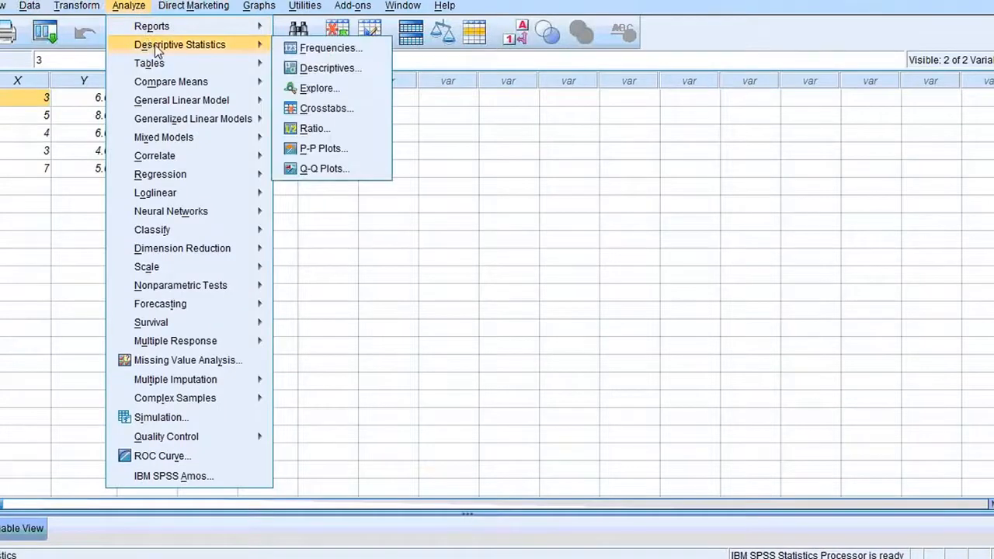
click(299, 49)
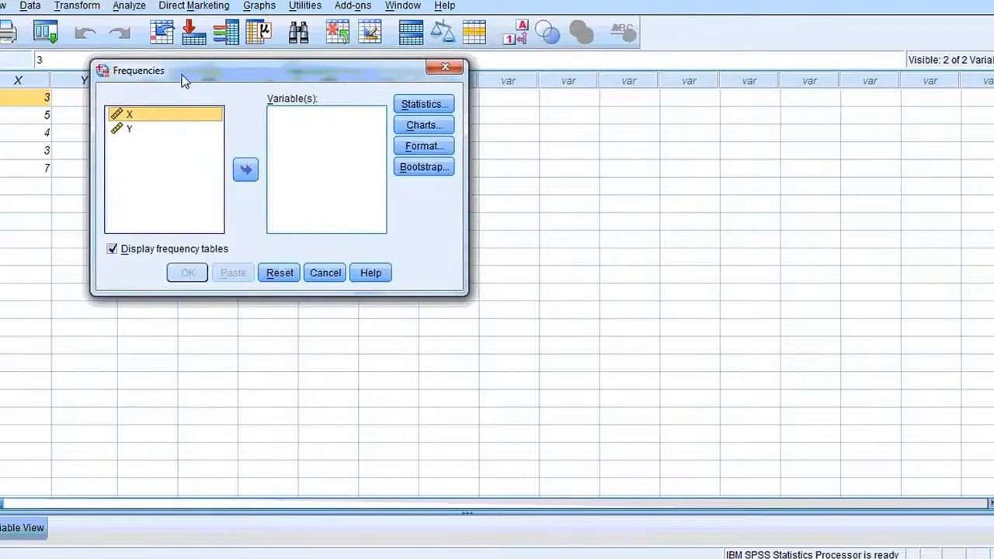
drag(184, 80, 319, 111)
click(380, 206)
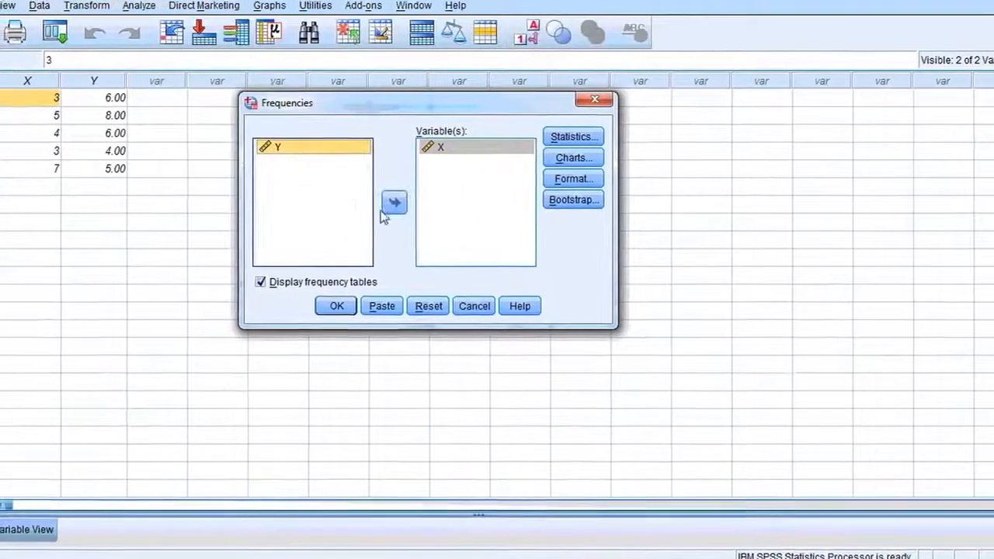
click(395, 203)
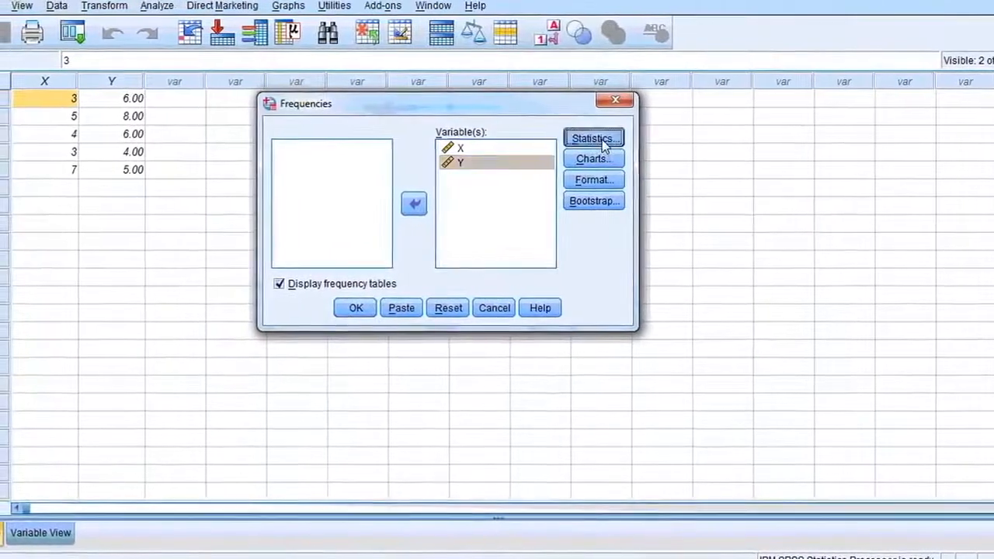
Include the mean, median, mode, sum, standard deviation, variance, range, minimum and maximum in the Frequencies statistics.
click(599, 141)
drag(163, 24, 727, 101)
click(779, 143)
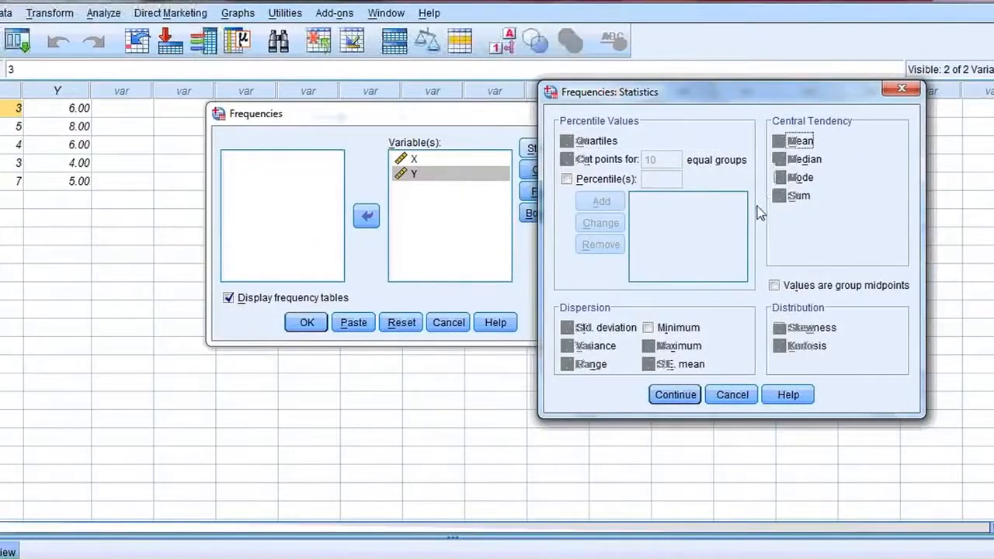
click(780, 159)
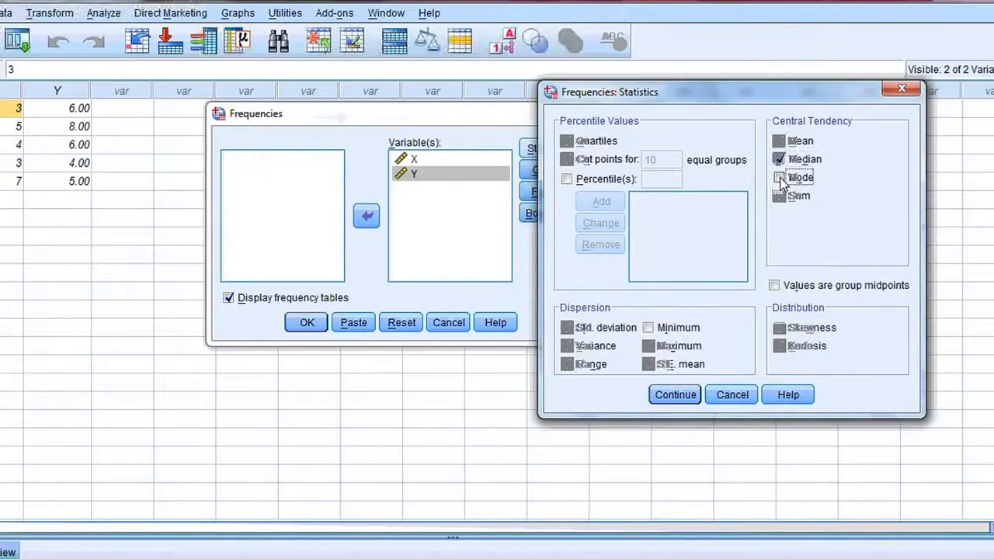
click(778, 196)
click(649, 327)
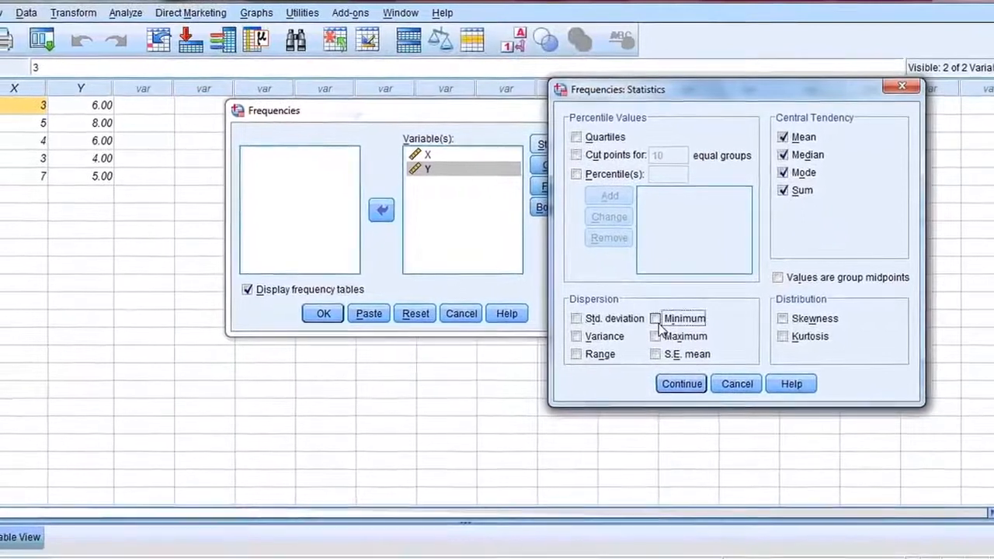
click(658, 334)
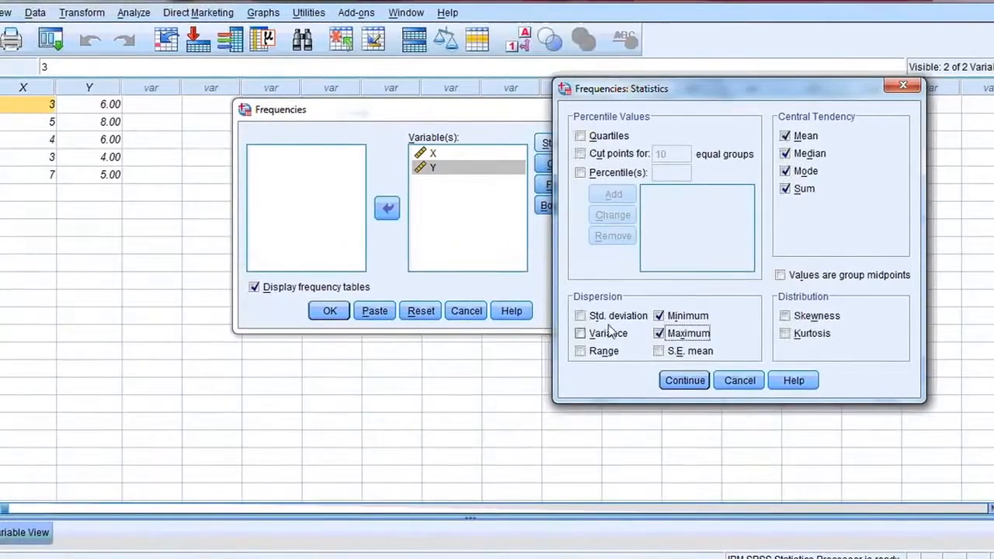
click(580, 318)
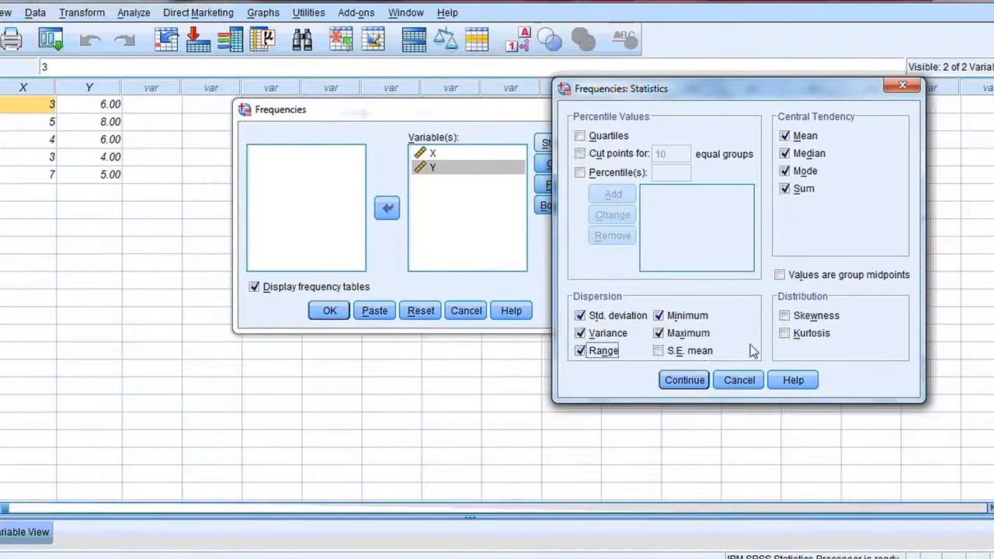
click(687, 380)
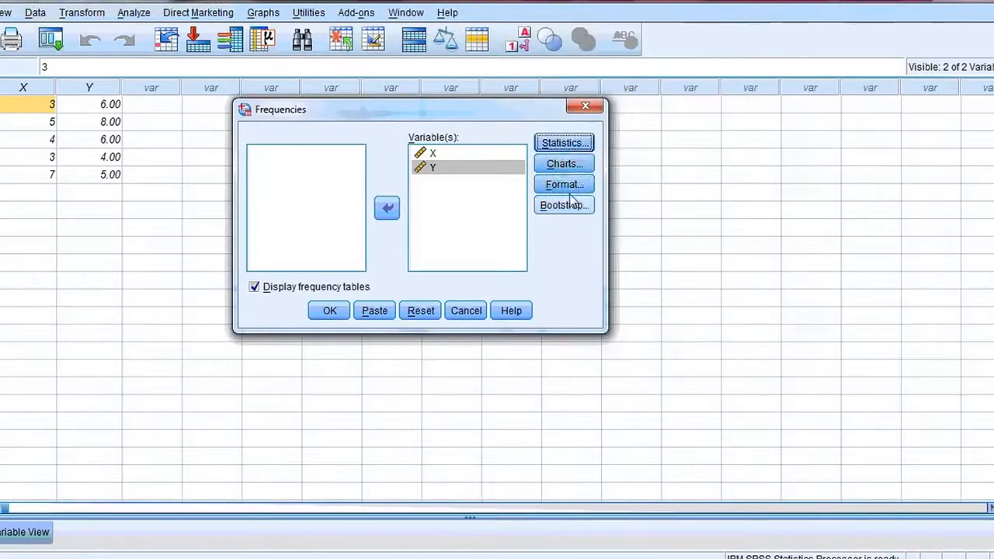
Add pie charts based on frequencies, run the Frequencies analysis and review its statistics table in the output.
click(575, 165)
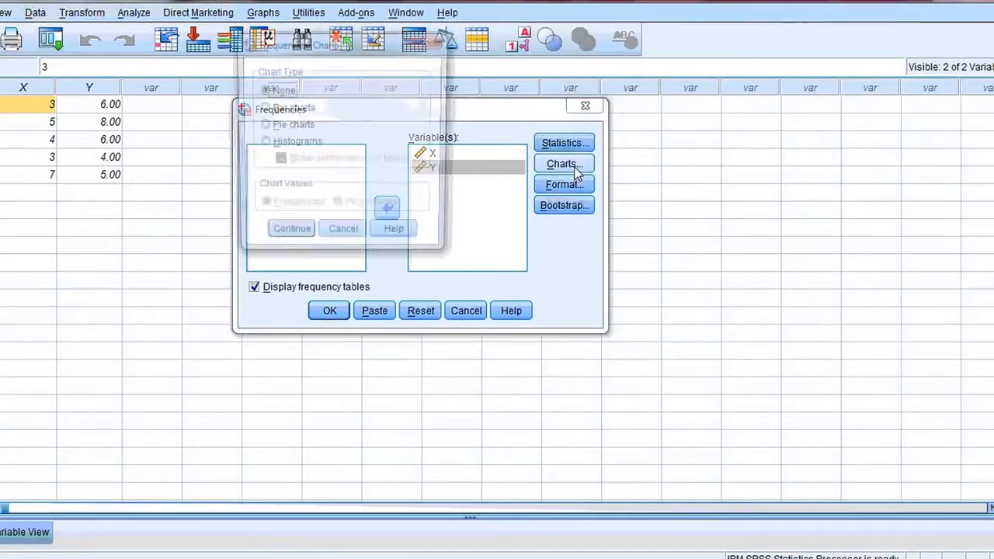
drag(321, 44, 184, 115)
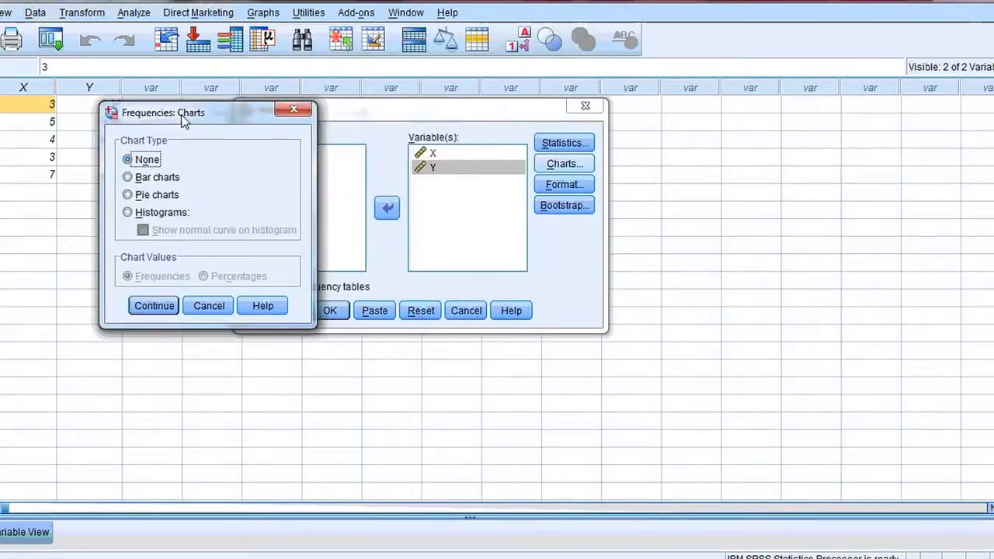
click(144, 178)
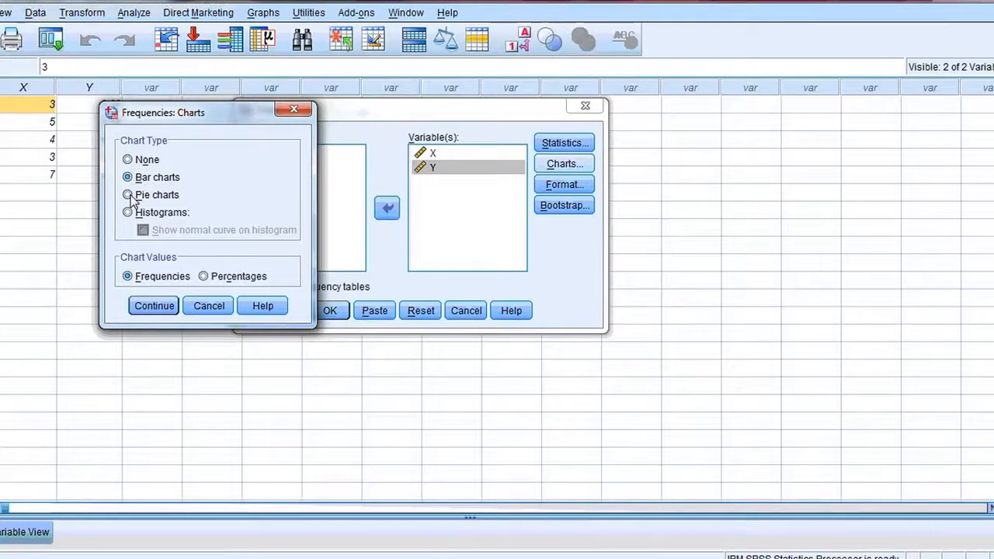
click(147, 306)
click(331, 310)
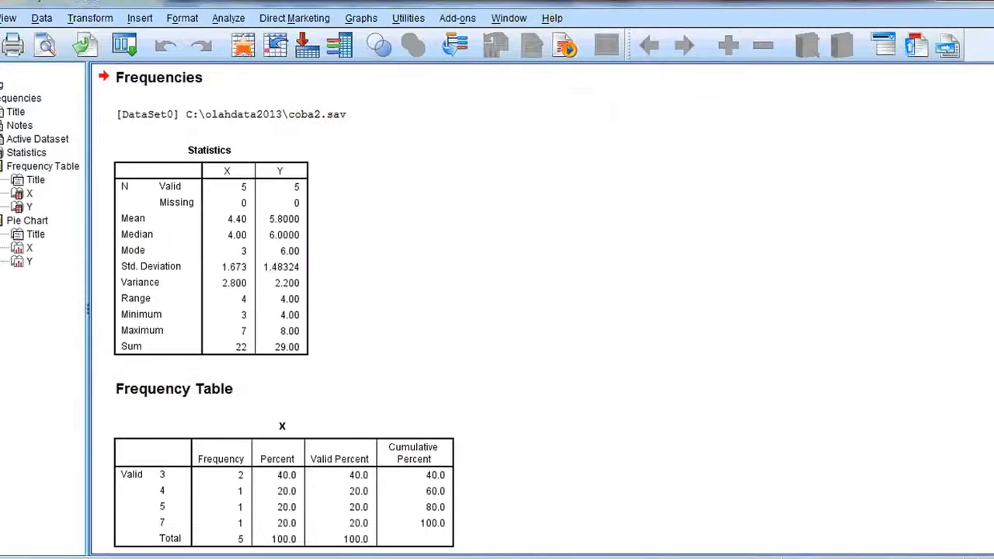
scroll(542, 309, up, 3)
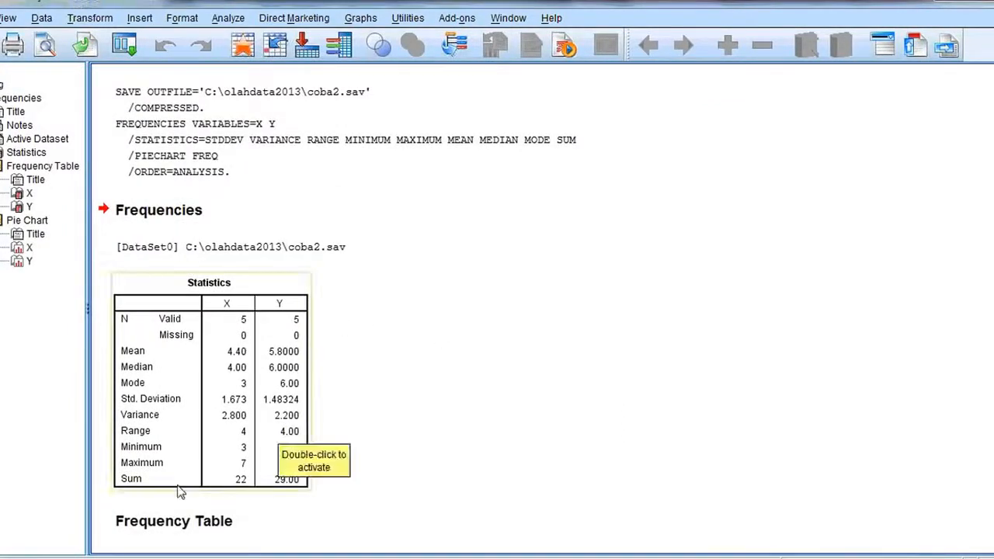
mouse_move(114, 558)
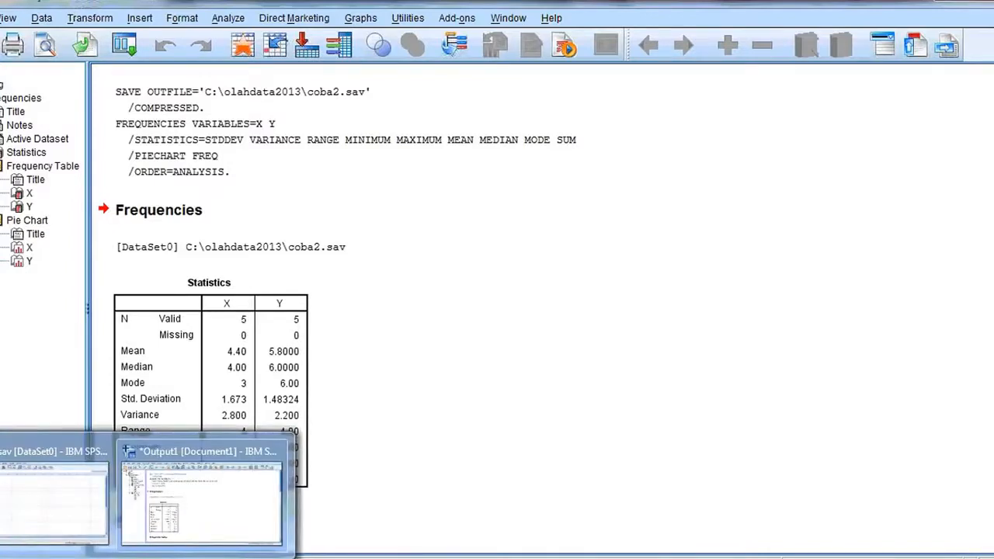
Check the data sheet briefly, return to the output and examine the statistics table and the frequency tables for X and Y.
click(33, 522)
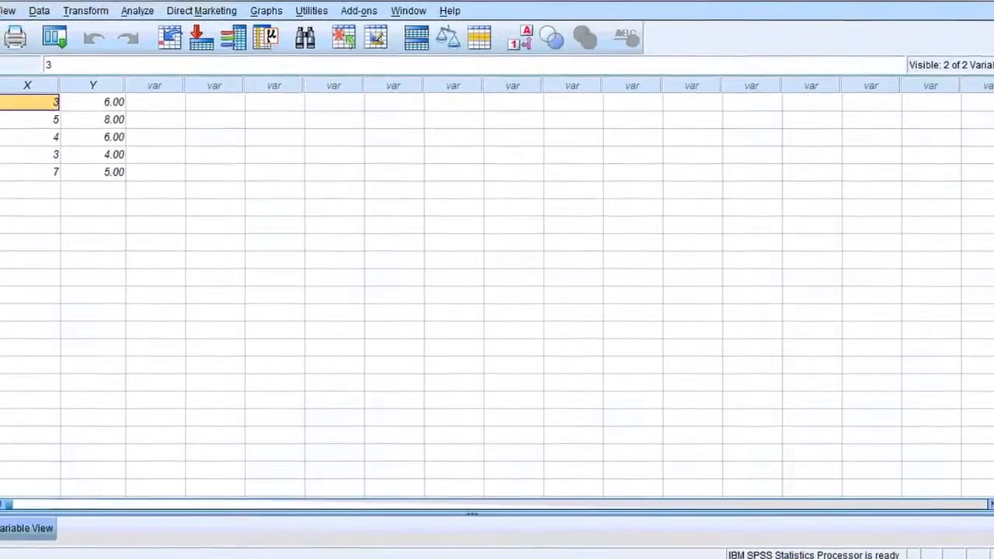
mouse_move(114, 557)
click(171, 447)
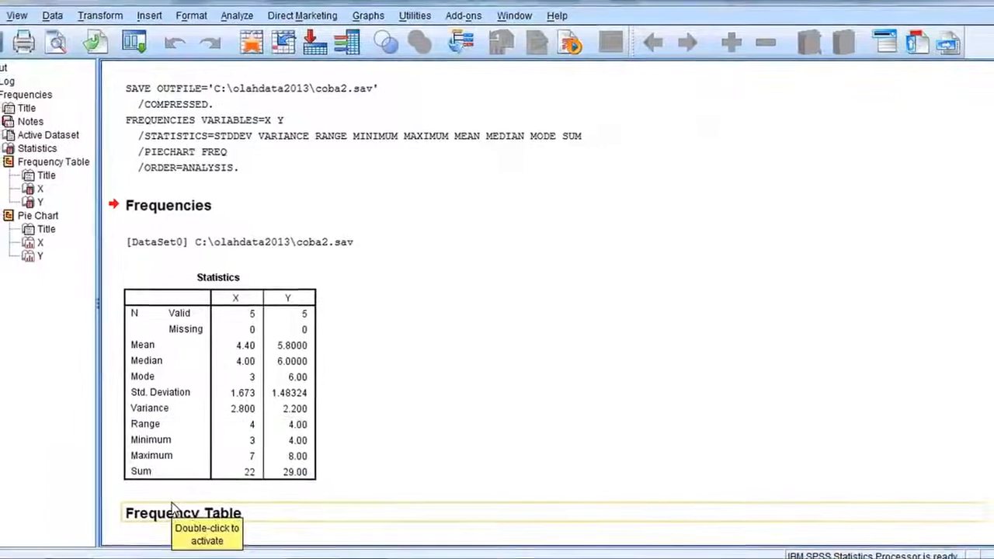
scroll(526, 350, down, 2)
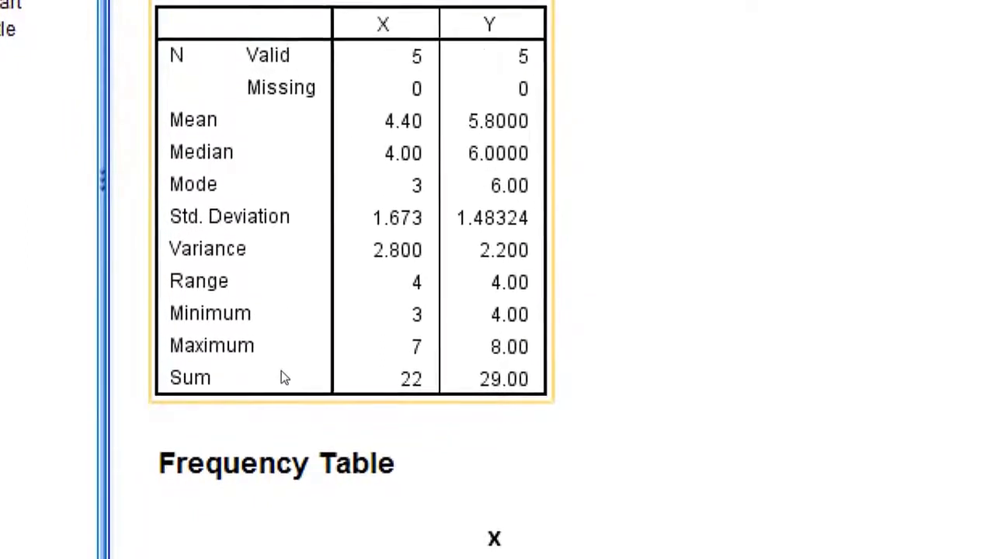
scroll(358, 396, down, 4)
scroll(363, 412, up, 1)
scroll(636, 295, up, 3)
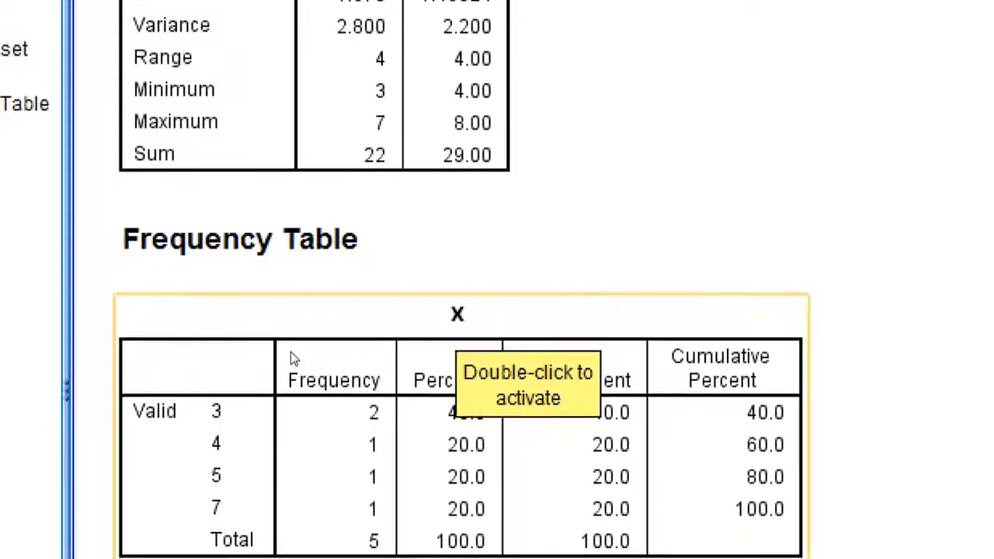
scroll(292, 346, down, 3)
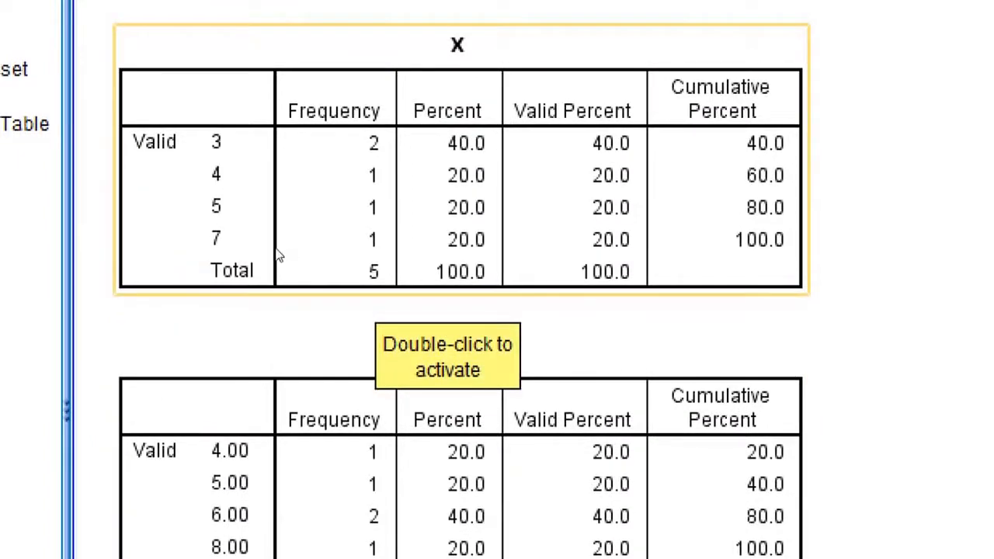
scroll(508, 335, down, 3)
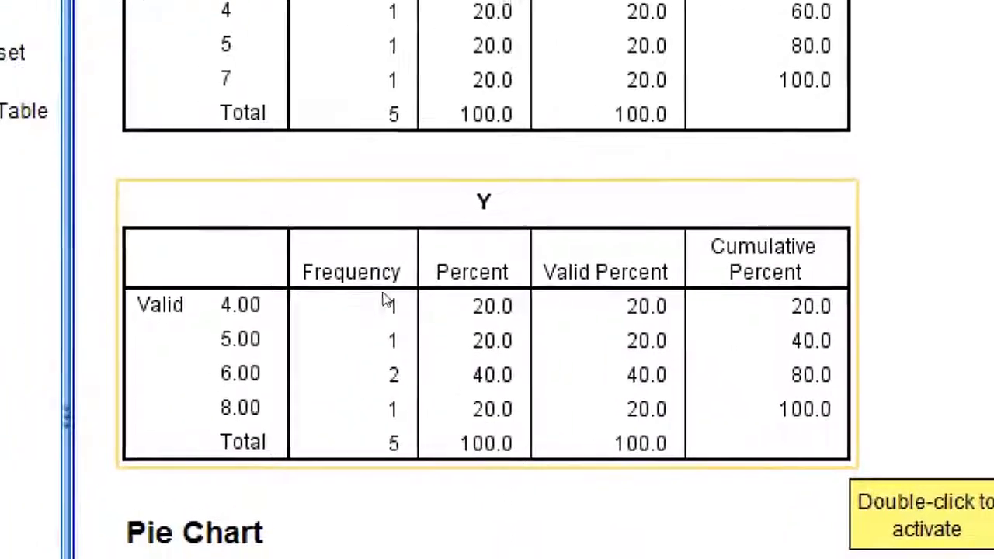
Examine the pie charts of X and Y and compare them with the frequency tables in the output.
scroll(346, 265, down, 5)
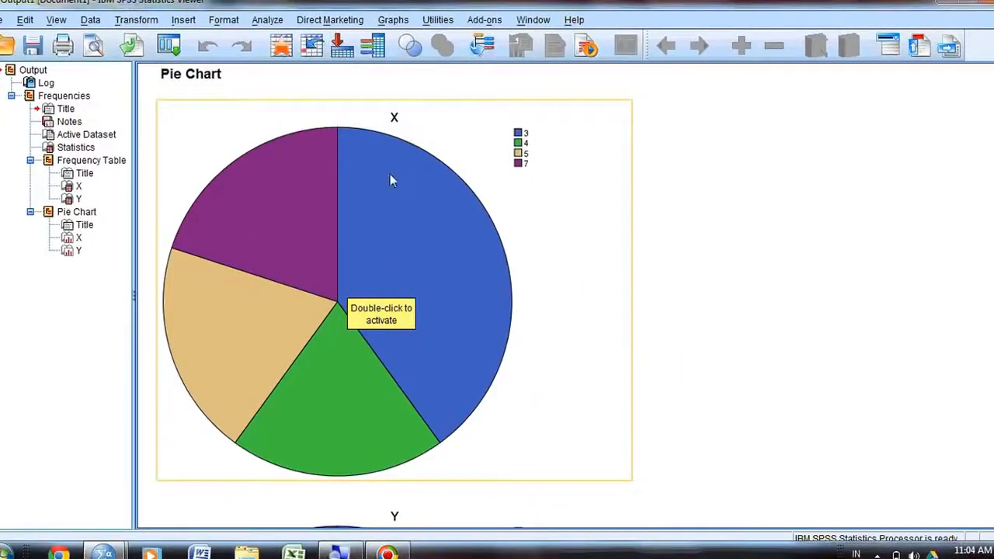
scroll(437, 322, up, 5)
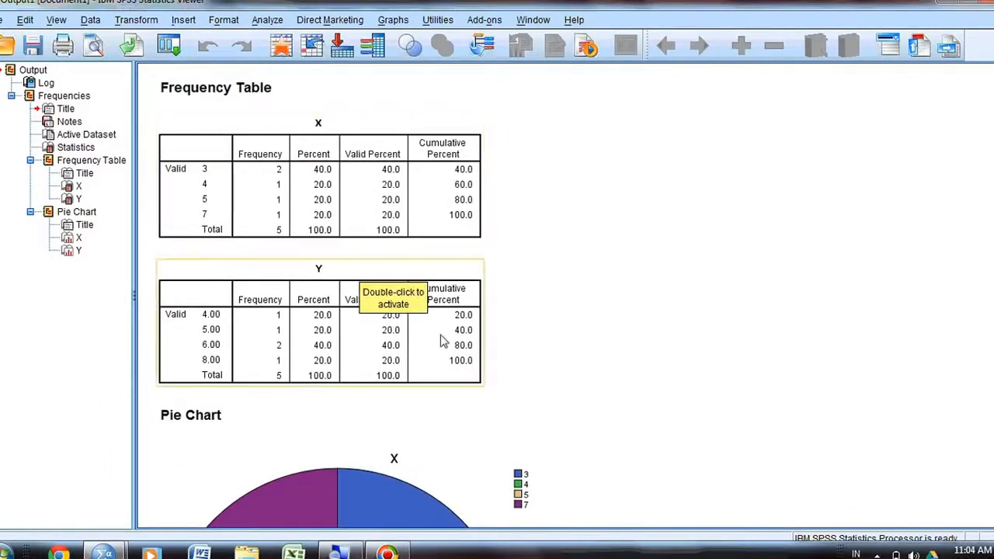
scroll(466, 303, down, 4)
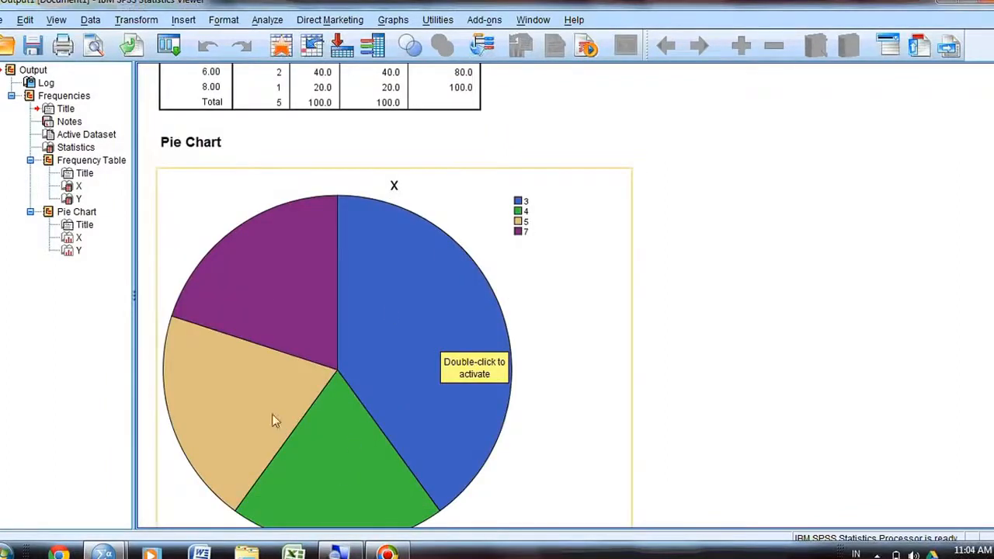
scroll(400, 367, down, 6)
scroll(400, 366, up, 3)
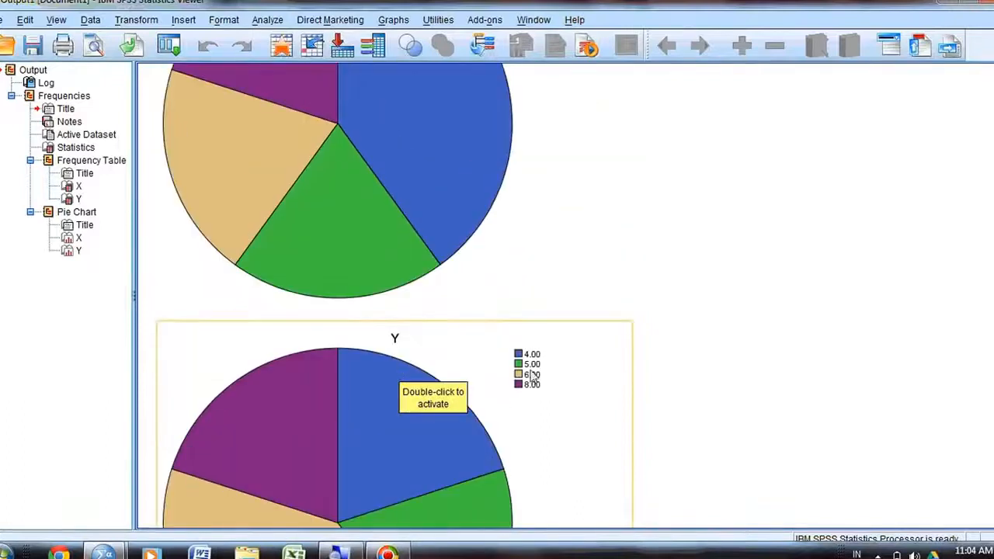
scroll(518, 371, down, 3)
scroll(518, 370, up, 10)
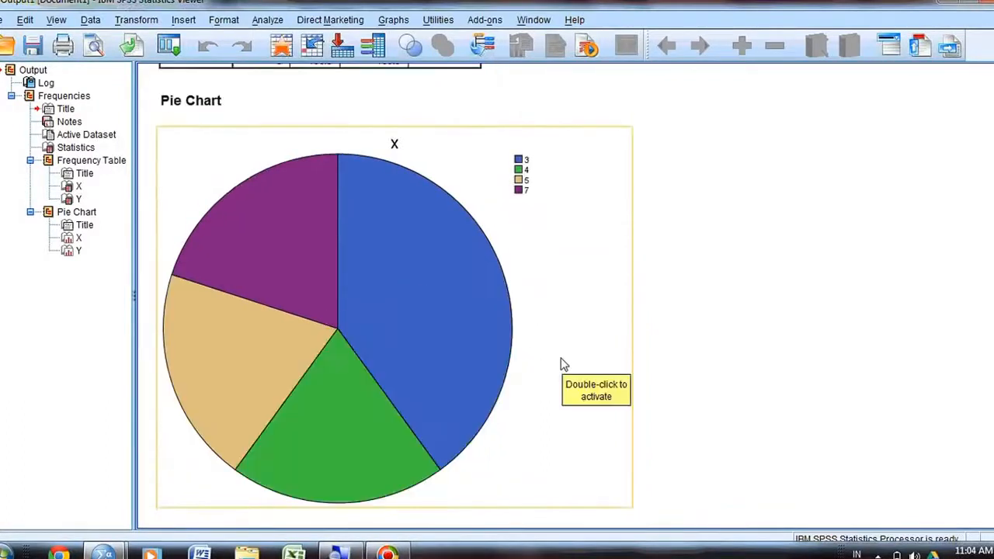
scroll(554, 236, up, 5)
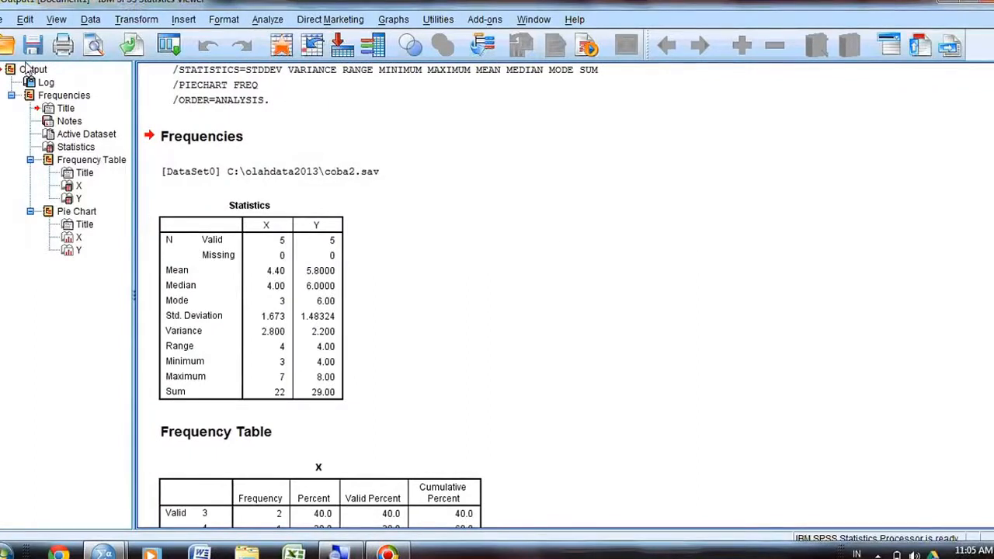
Save the output as the viewer file Output1 in the olahdata2013 folder on drive C.
key(alt+f)
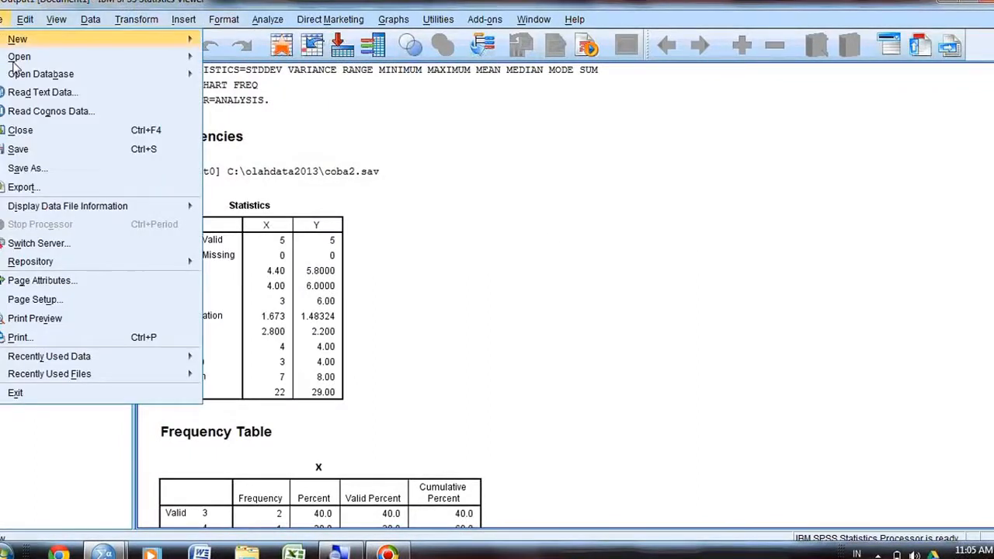
click(43, 169)
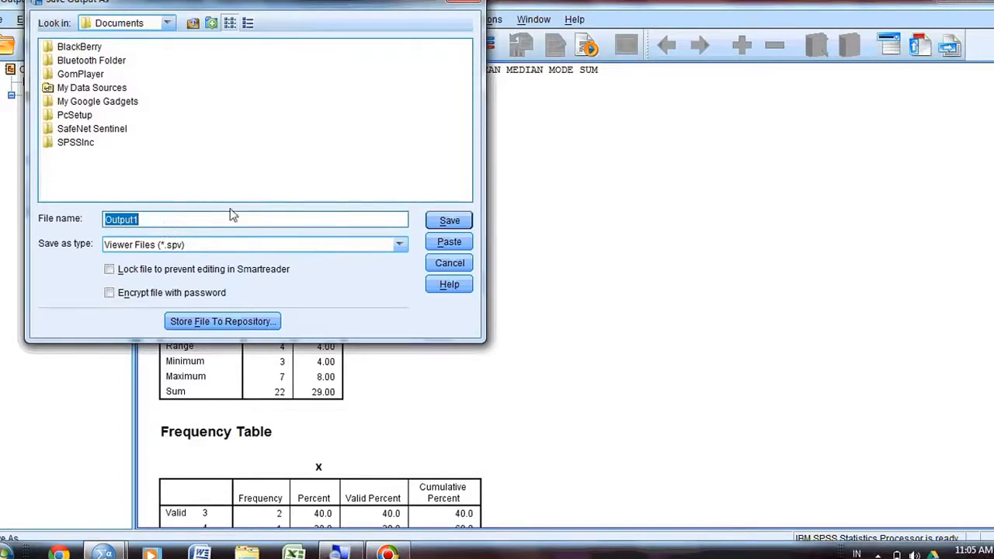
click(193, 24)
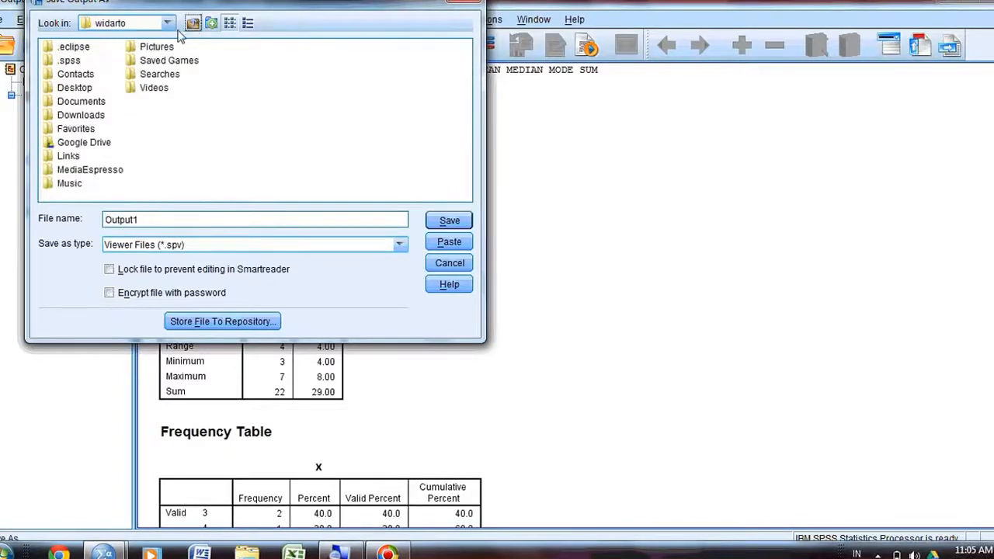
click(165, 31)
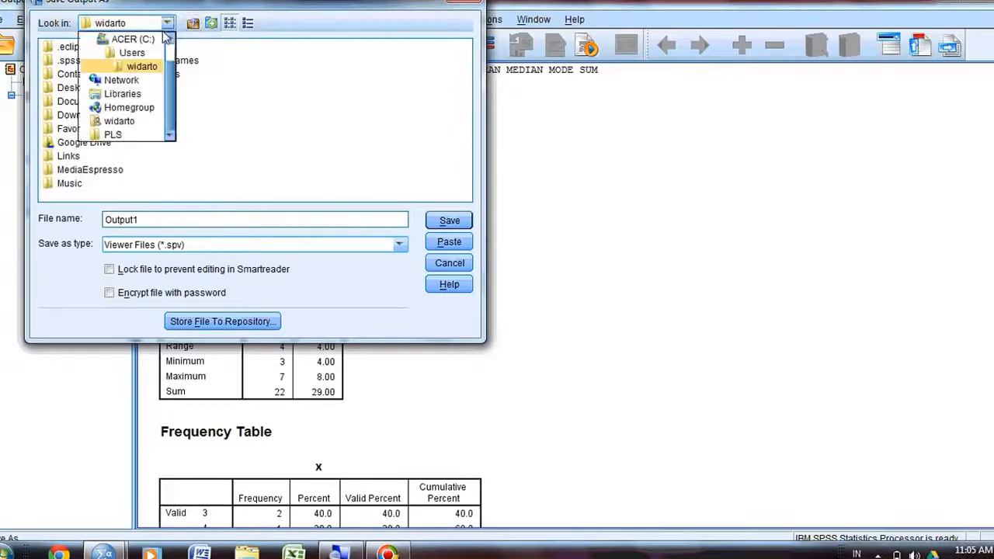
click(143, 39)
click(106, 129)
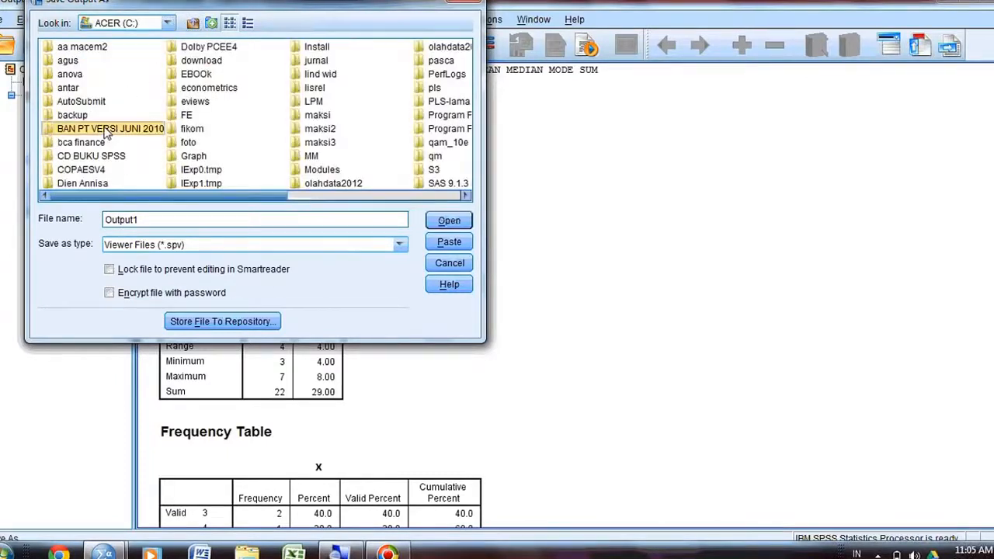
key(o)
key(o)
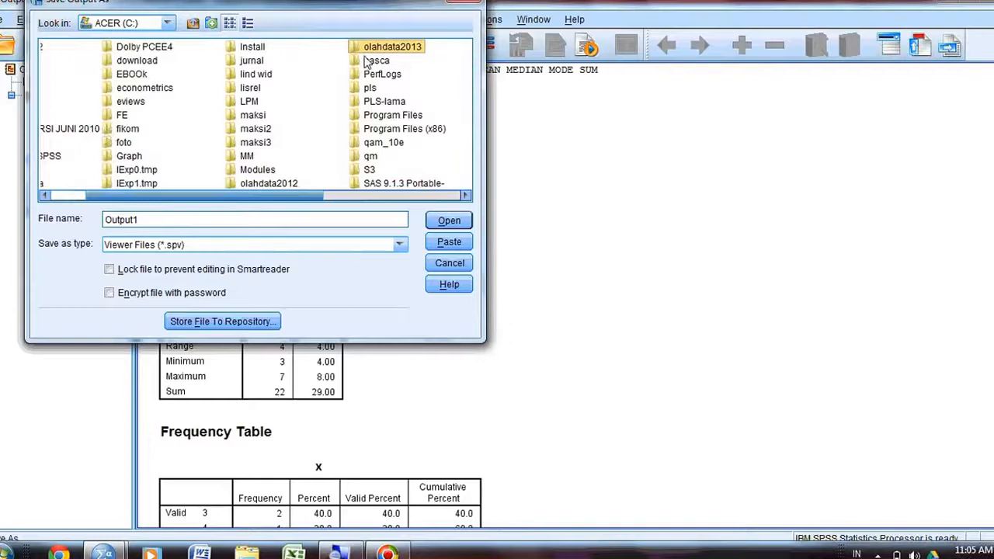
double_click(369, 48)
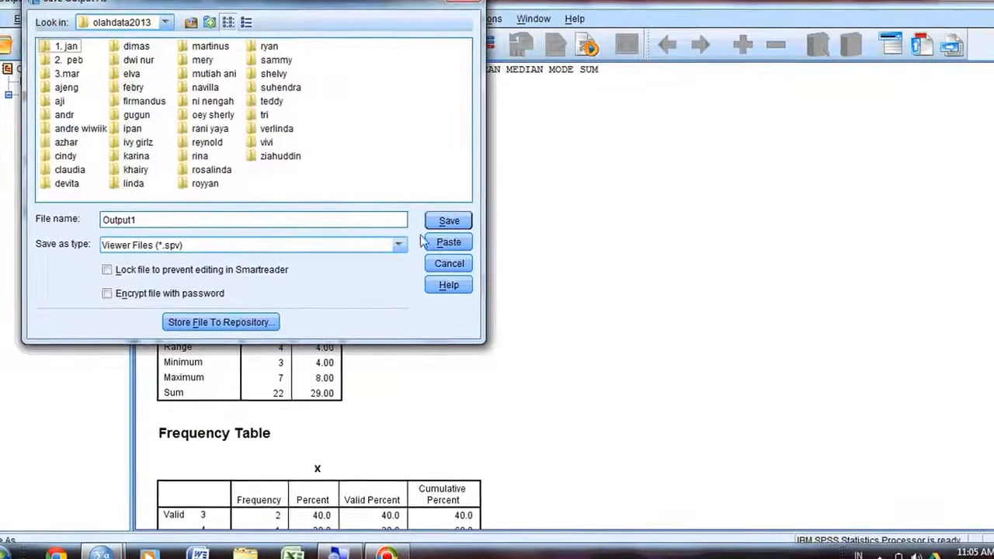
click(450, 222)
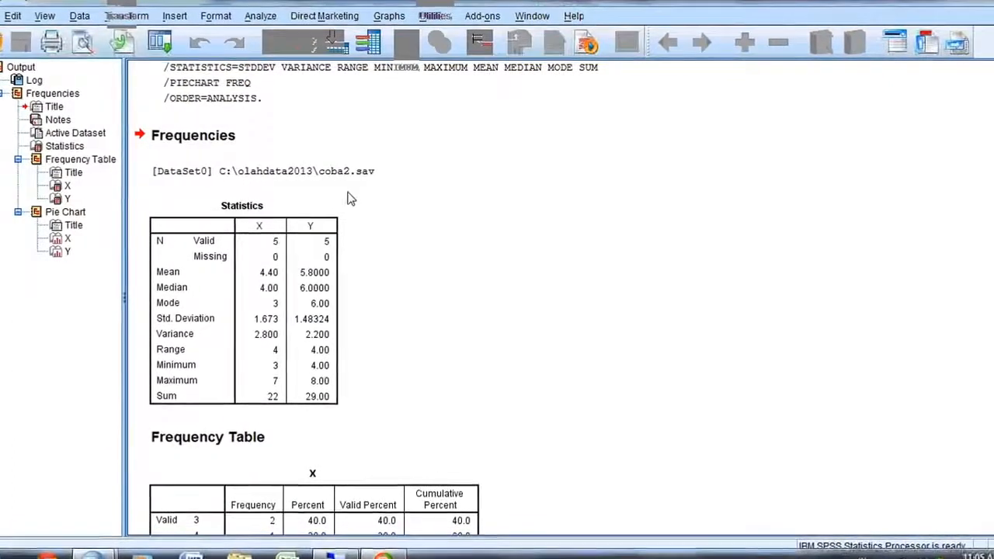
Switch to Windows Explorer, find Output1 in C:\olahdata2013, try opening it and cancel the reopening in SPSS.
click(239, 555)
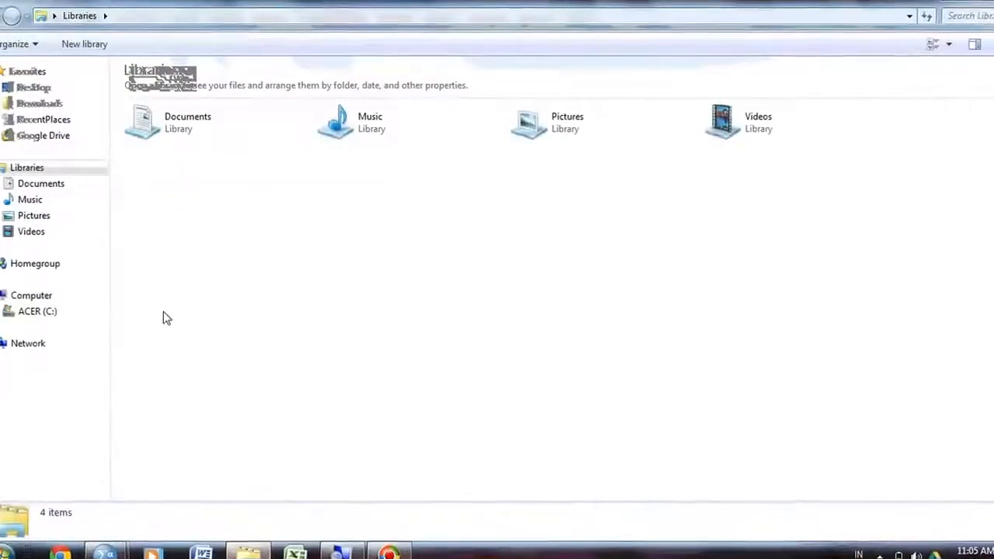
click(62, 312)
click(158, 185)
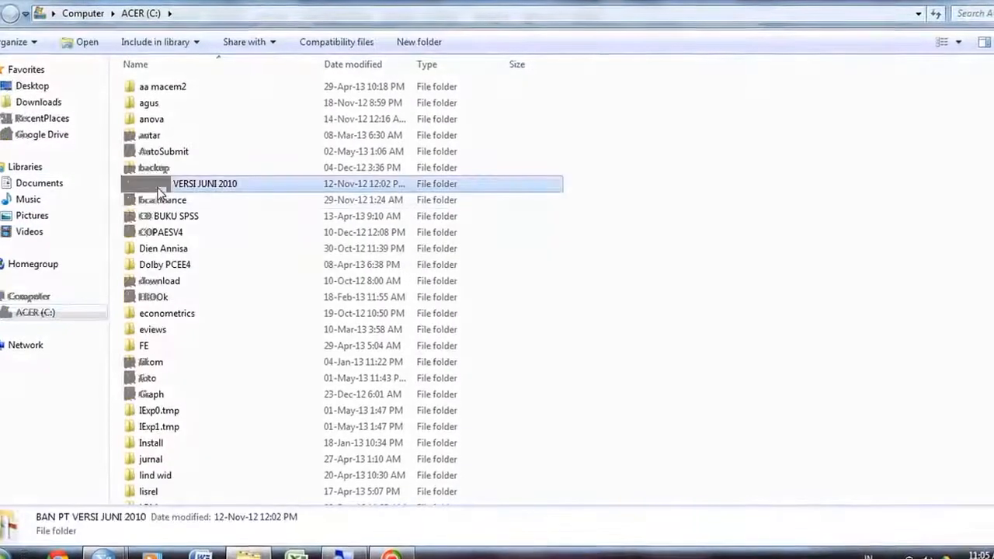
key(o)
double_click(164, 103)
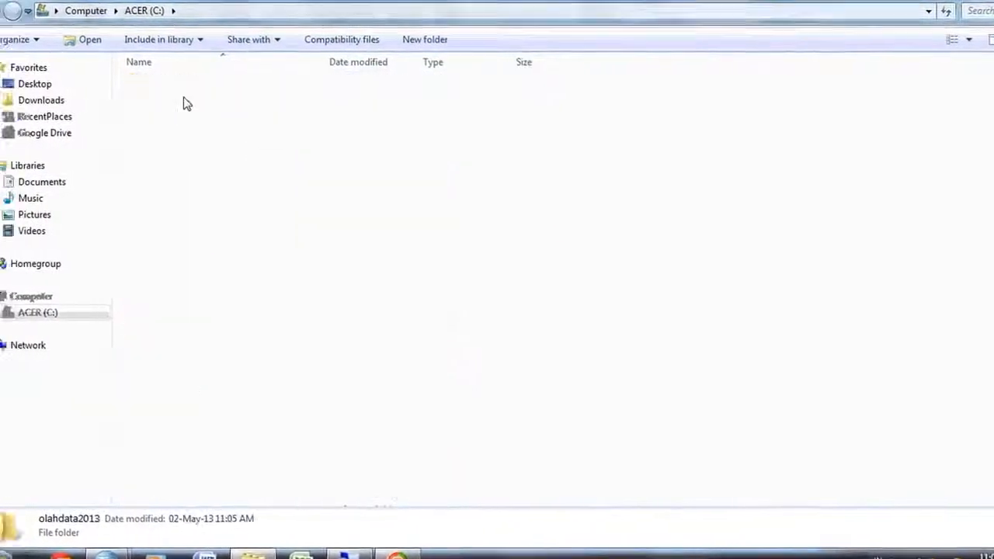
key(o)
scroll(210, 274, down, 4)
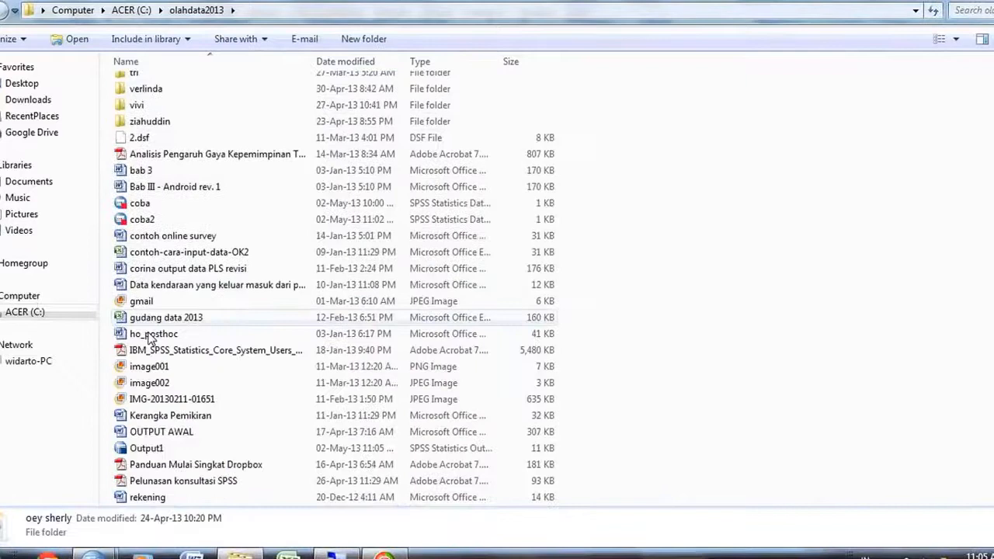
scroll(150, 346, down, 2)
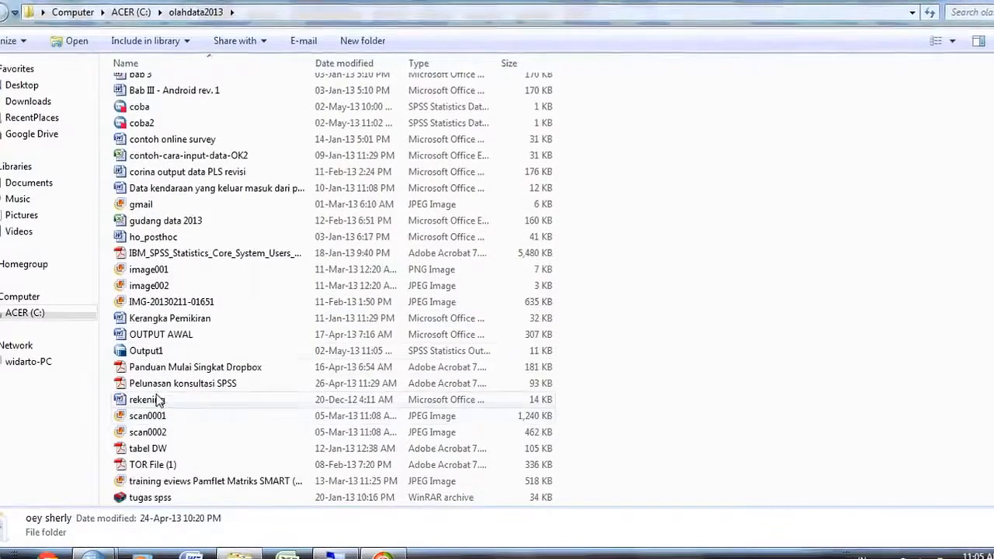
double_click(146, 352)
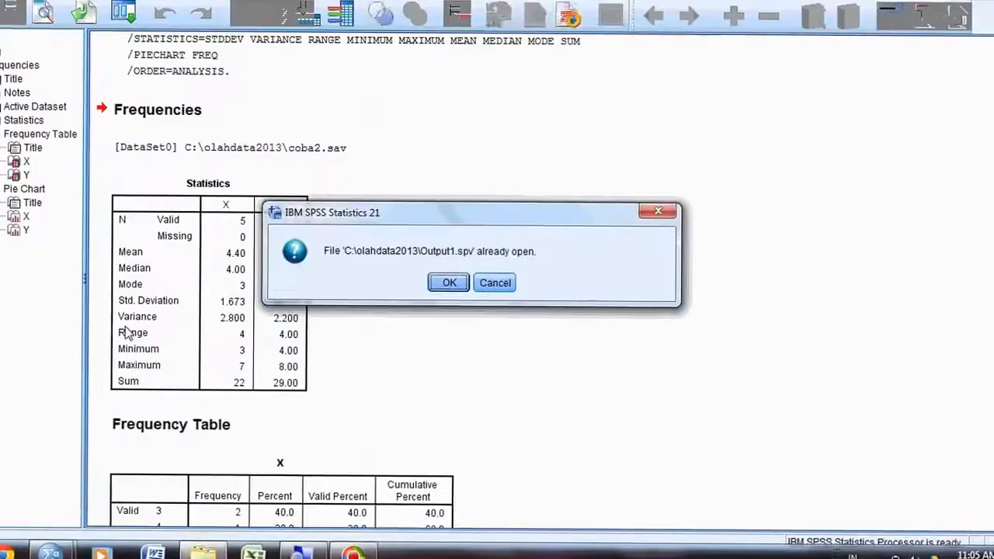
click(494, 283)
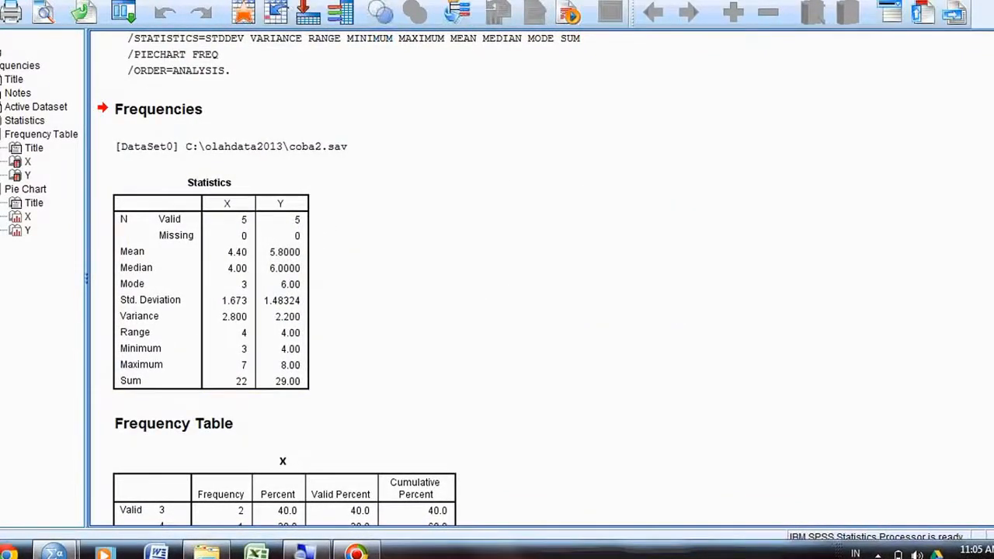
Open the export settings for the whole output, review the available file formats and choose Word/RTF (*.doc) as the document type.
key(alt+f)
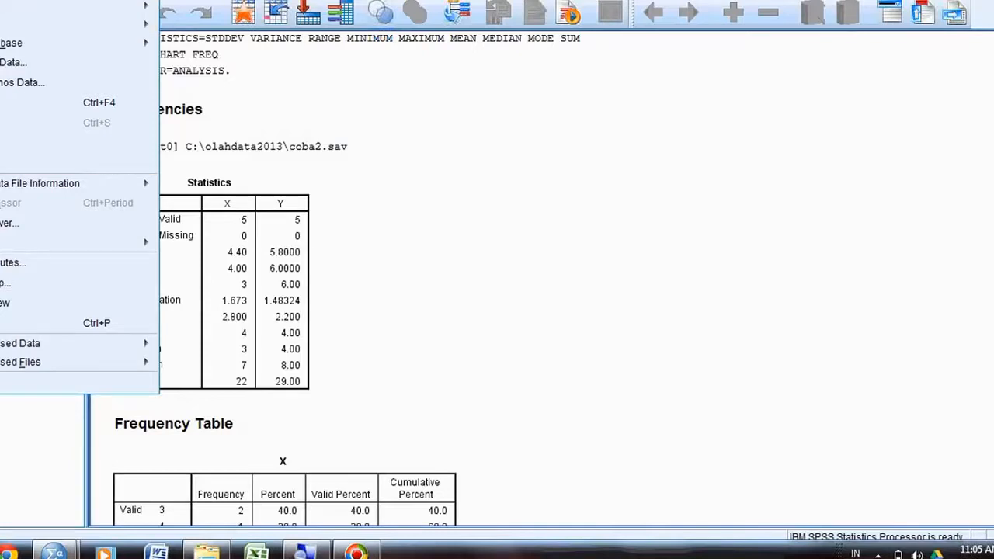
key(Return)
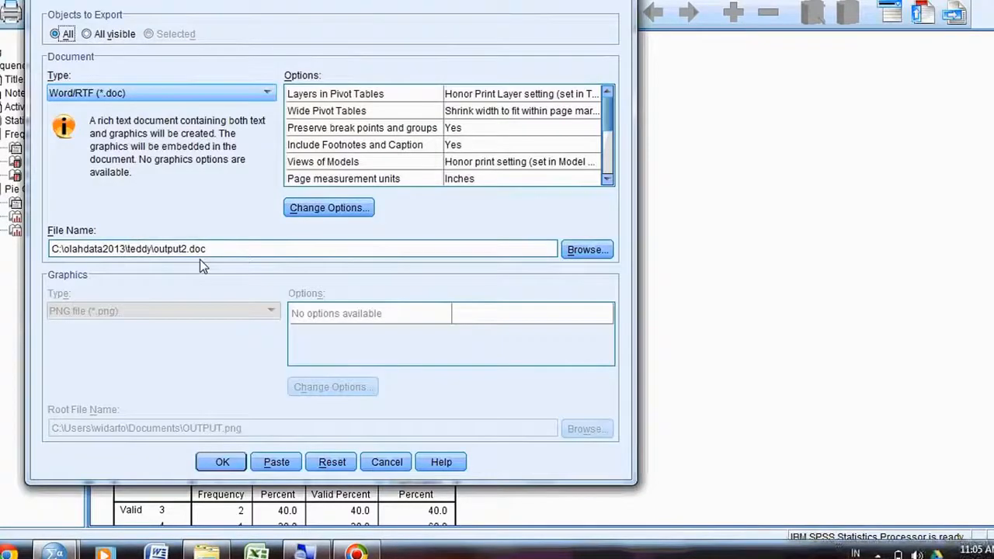
click(267, 94)
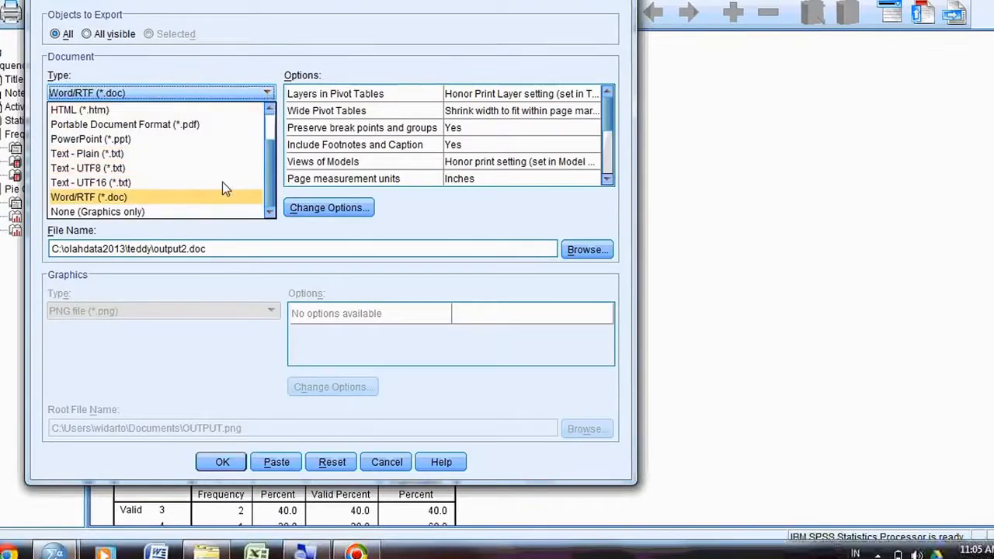
scroll(272, 147, up, 1)
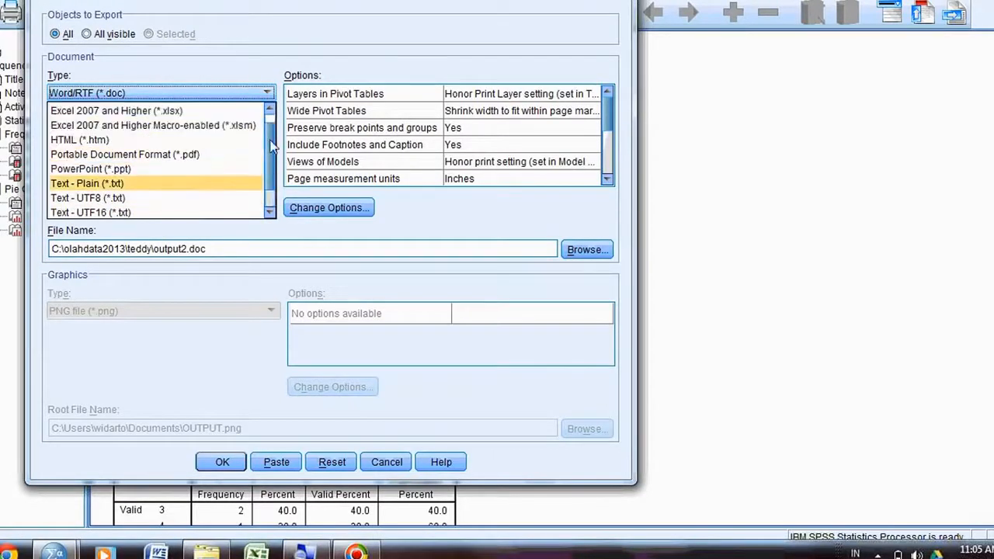
scroll(264, 138, up, 1)
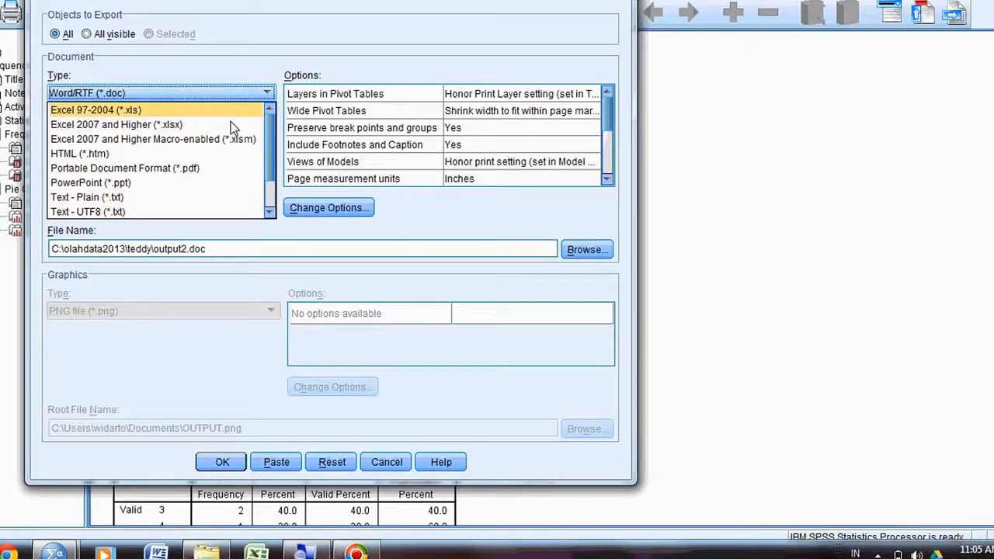
scroll(272, 183, down, 1)
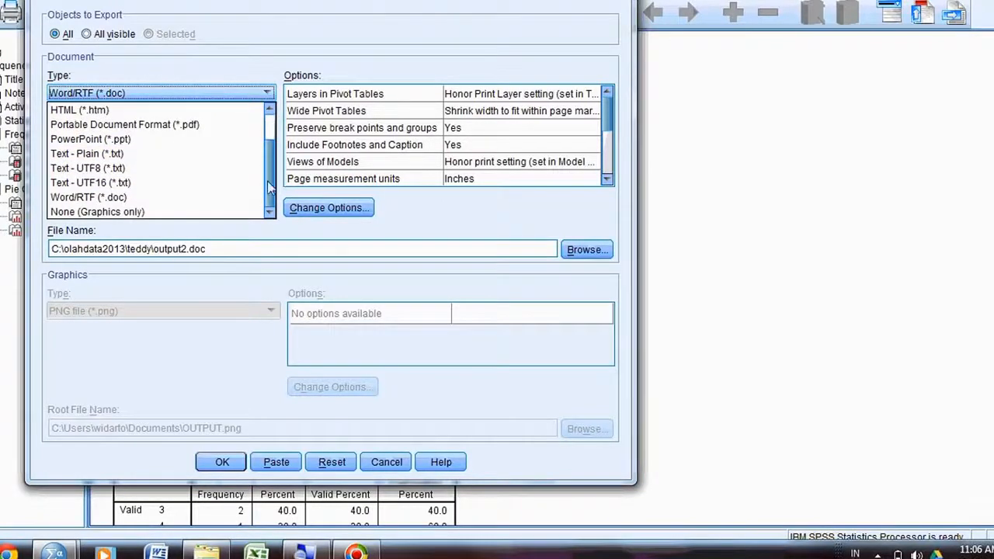
click(171, 197)
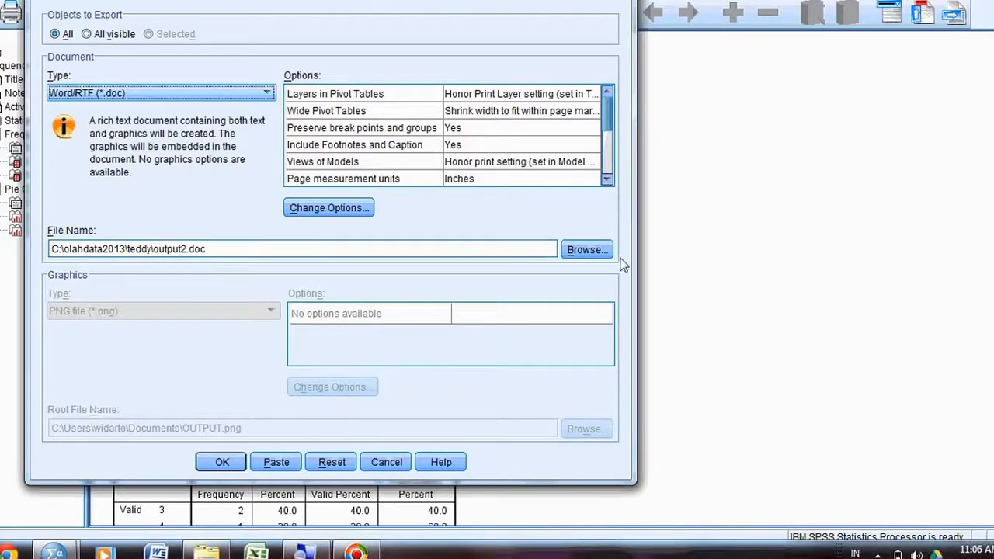
Set the export file to output1 in the olahdata2013 folder on drive C and run the export.
click(587, 249)
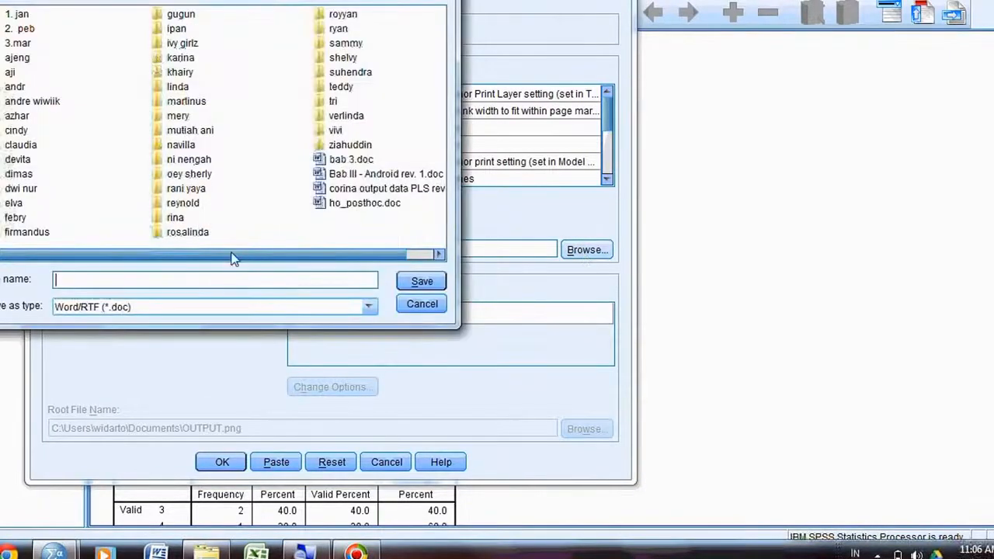
text(output1)
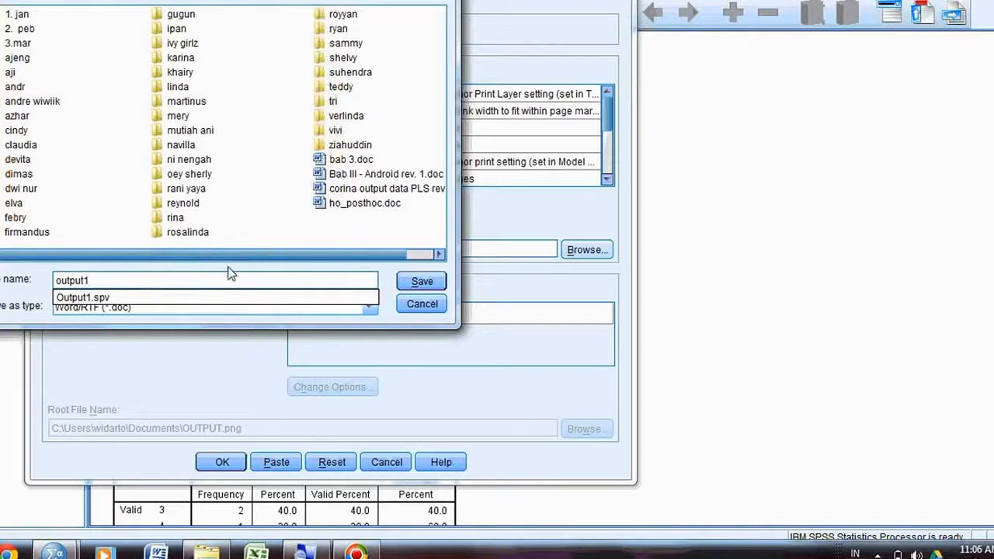
click(420, 282)
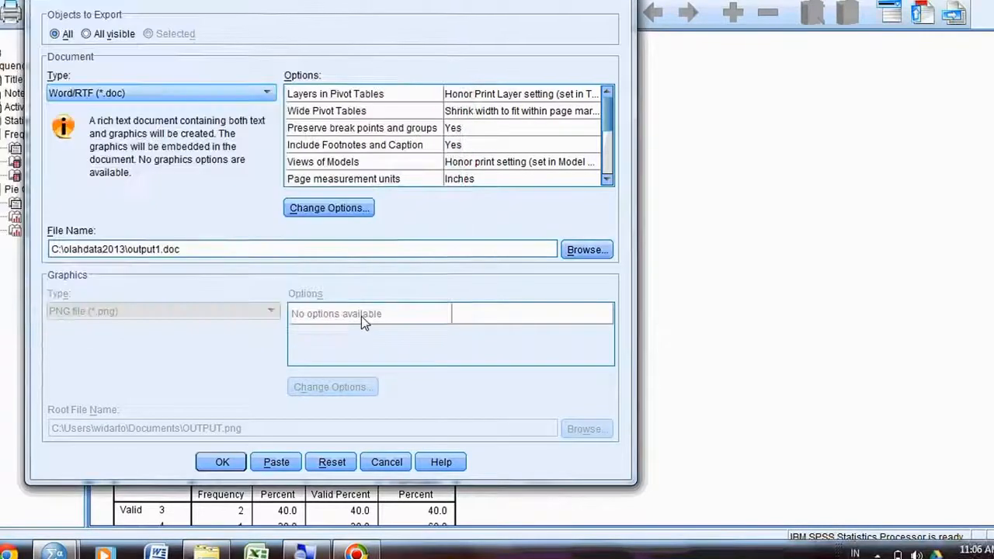
click(222, 463)
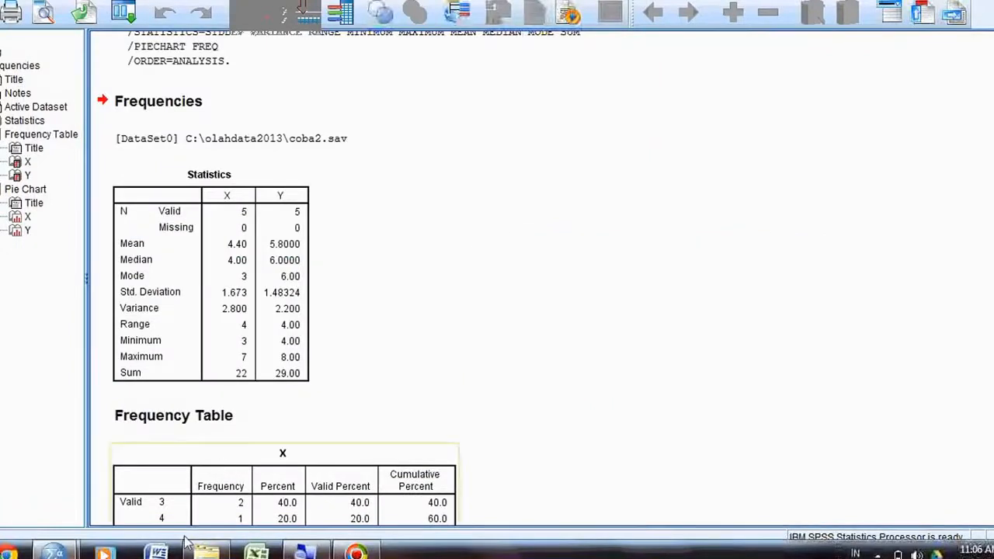
Switch to Windows Explorer and open the exported Word document output1.
click(220, 552)
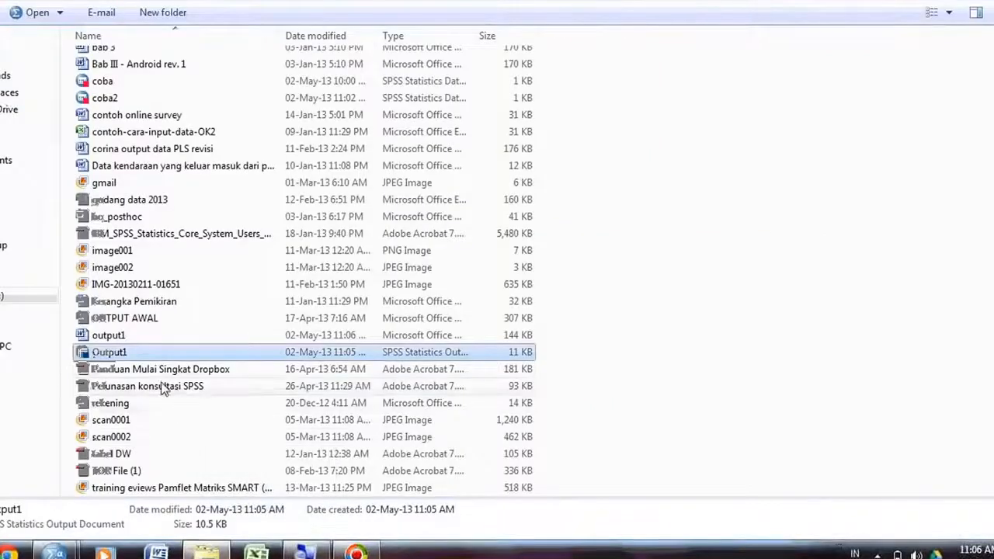
click(115, 340)
double_click(114, 340)
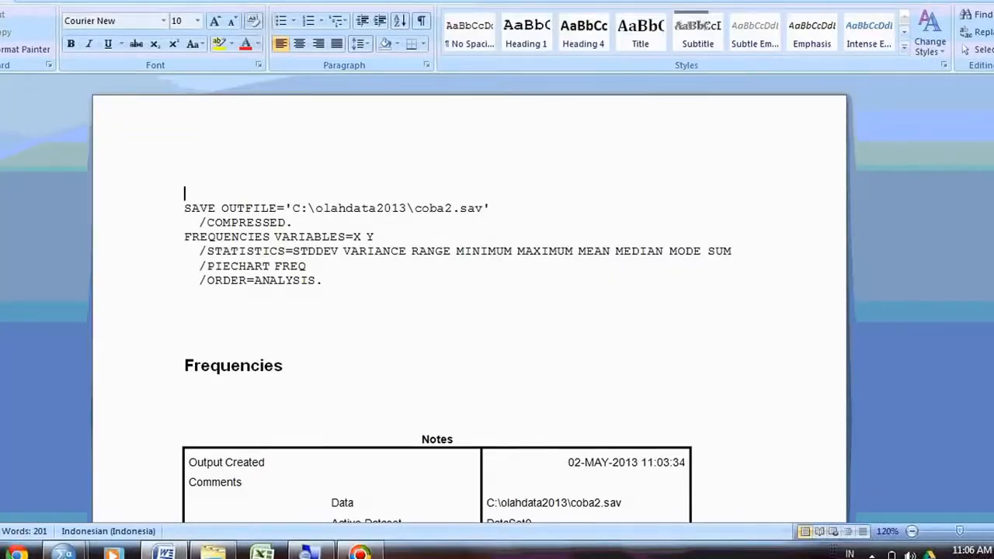
Examine the Notes table in the Word document, highlighting the creation date and the data file path, and read on to the Statistics table.
mouse_move(993, 129)
mouse_down()
mouse_move(993, 356)
mouse_move(993, 126)
mouse_up()
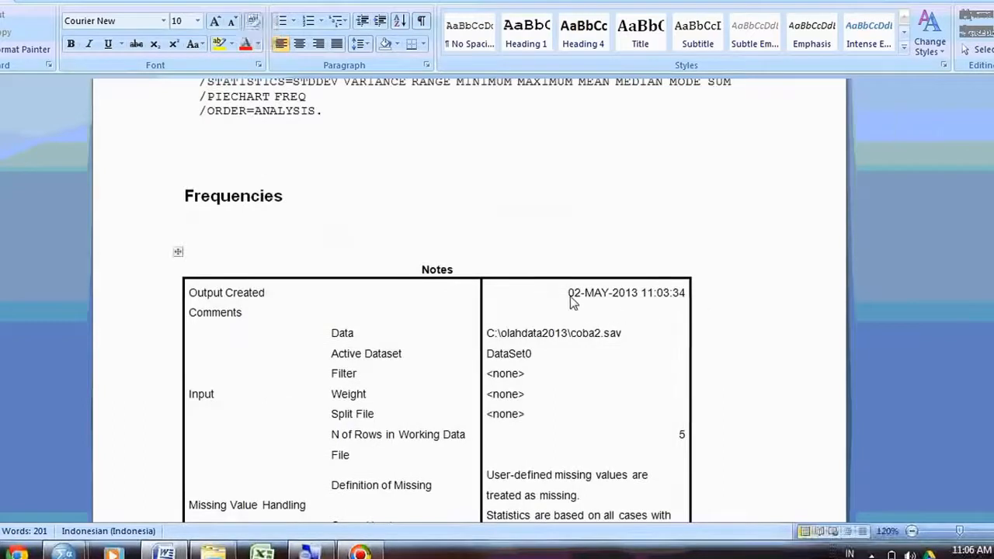
drag(564, 297, 696, 301)
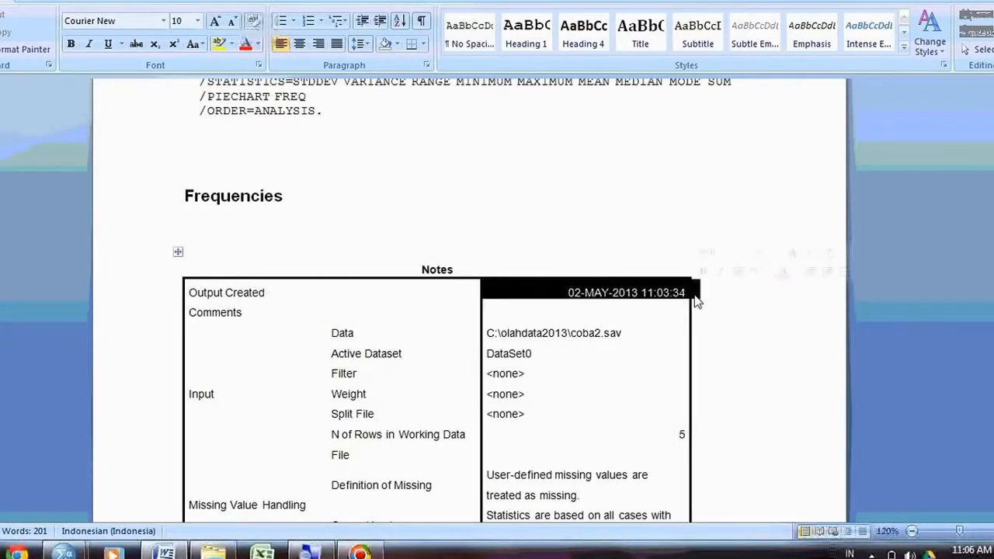
scroll(727, 310, down, 2)
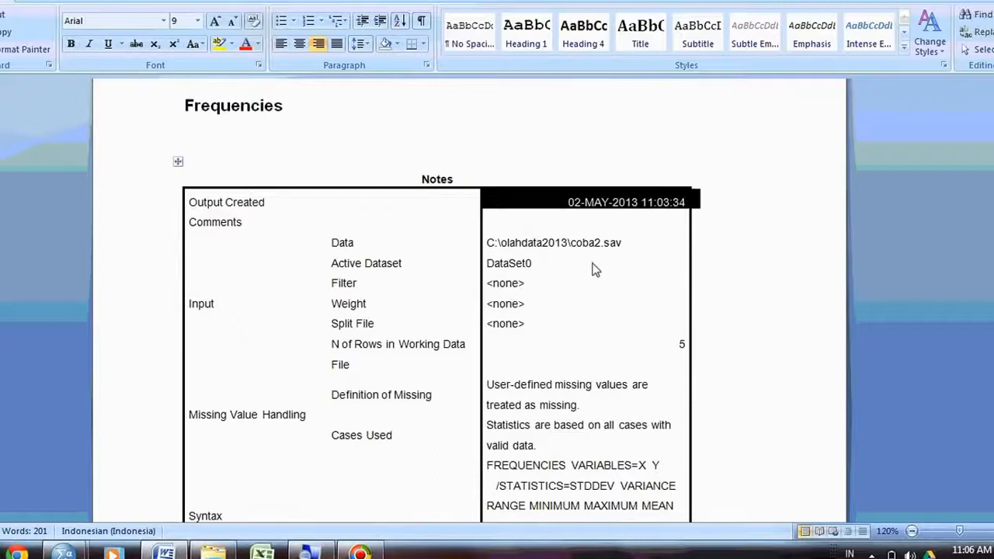
drag(492, 247, 625, 264)
scroll(849, 406, up, 2)
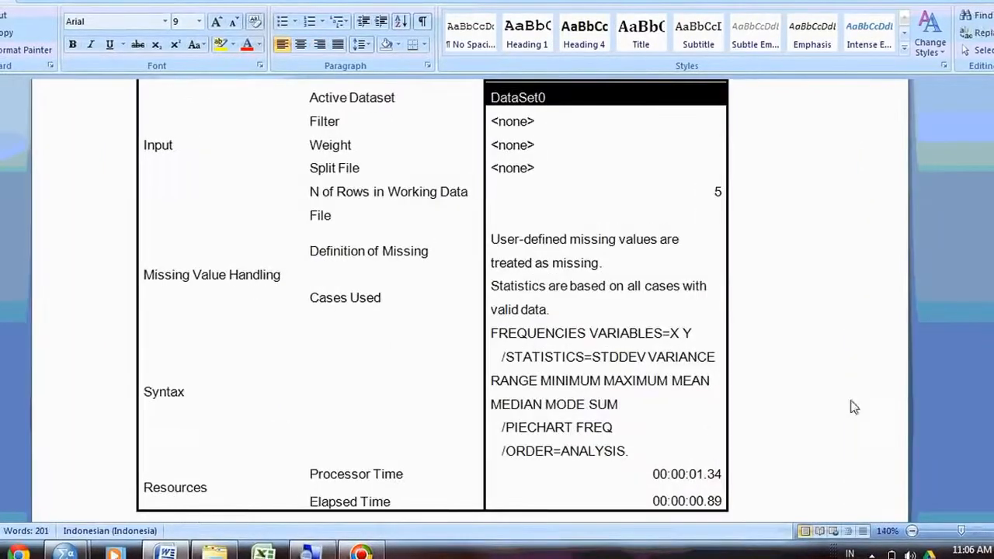
click(582, 242)
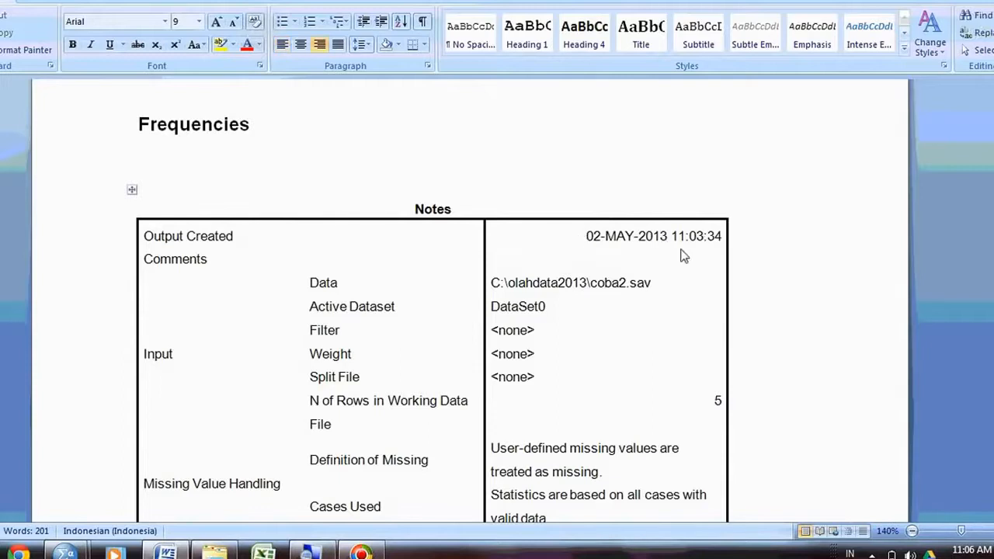
drag(489, 287, 659, 289)
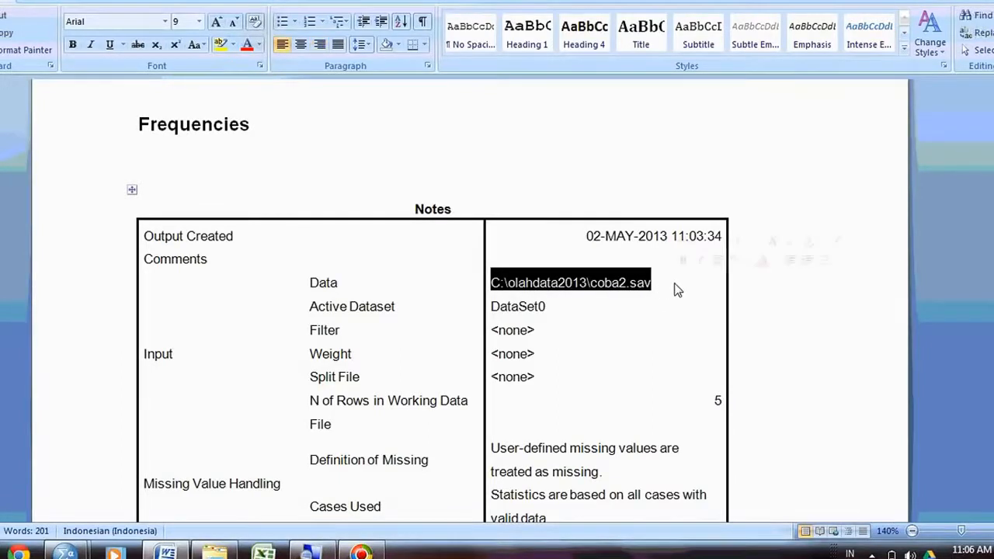
scroll(672, 286, down, 2)
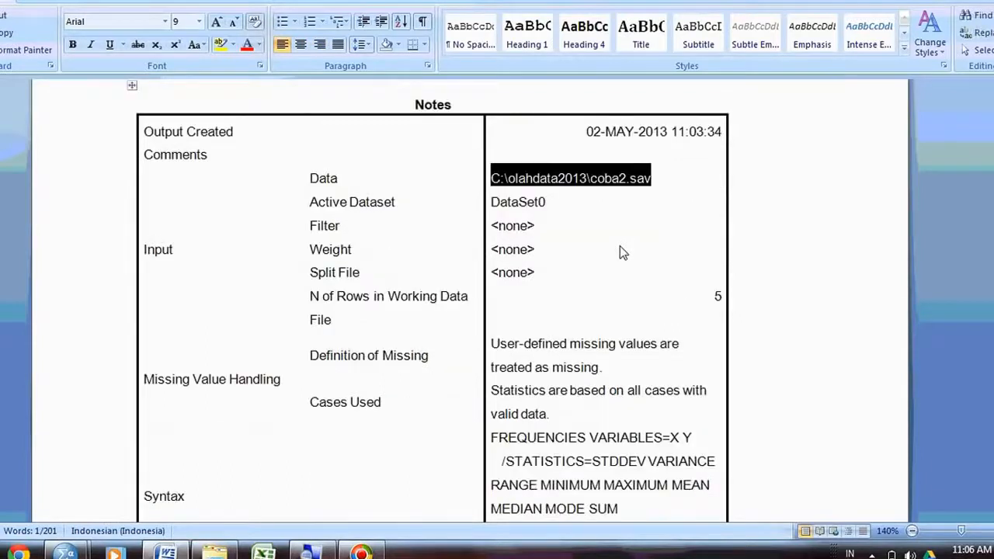
scroll(621, 252, down, 1)
scroll(295, 384, down, 8)
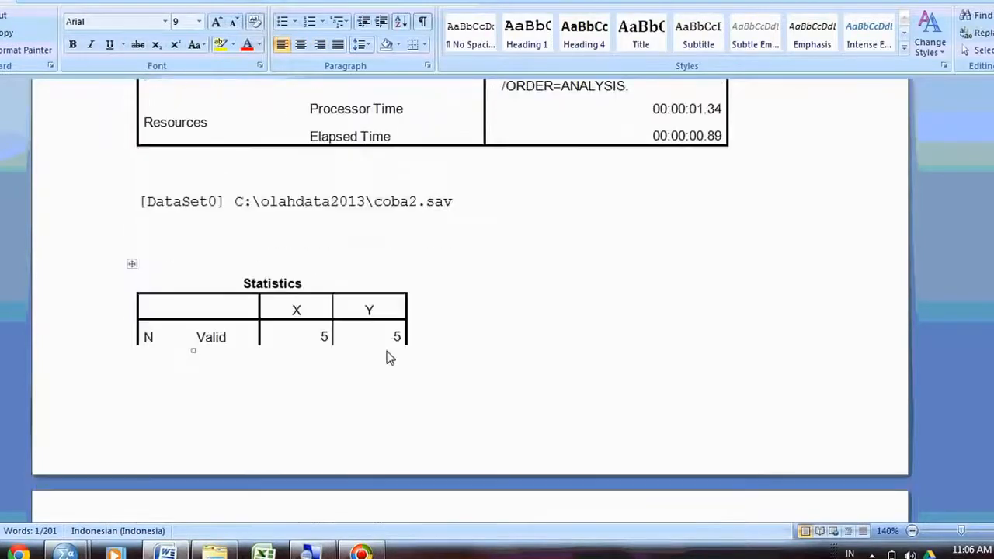
Insert three blank lines above the Statistics table so that the whole table moves to the next page.
click(257, 231)
key(Return)
key(Return)
key(Return)
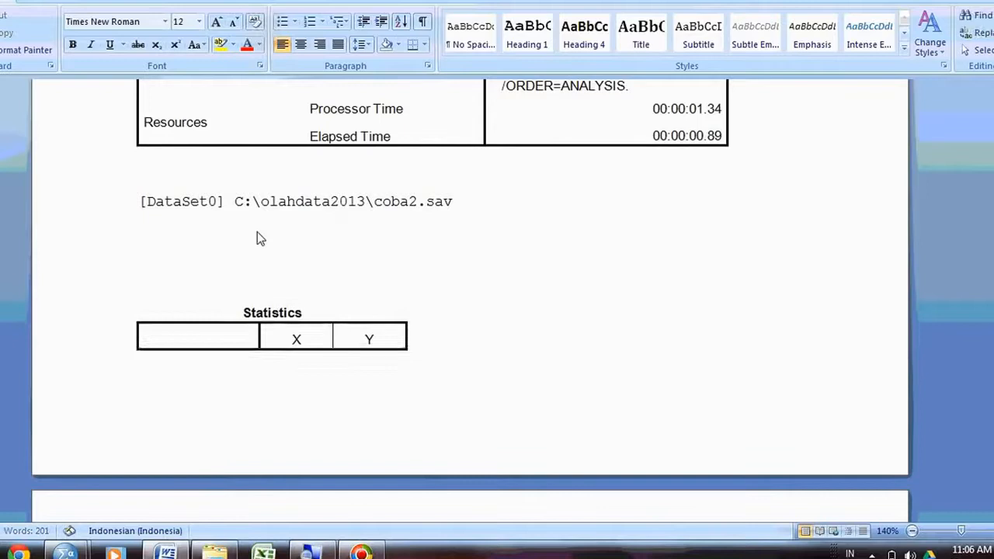
Look through the Statistics table, frequency tables and pie charts in the Word document, and return to its beginning.
scroll(256, 233, down, 4)
scroll(256, 236, down, 3)
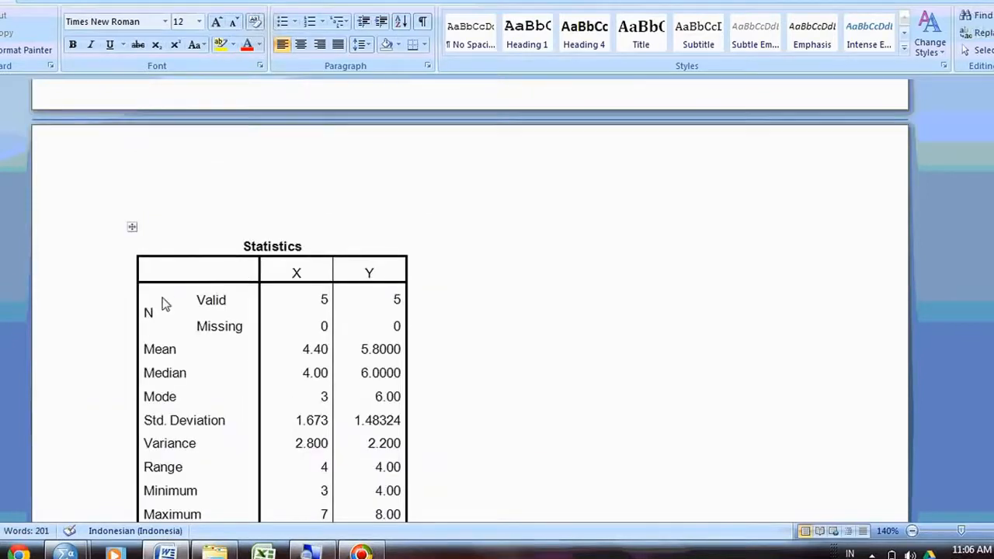
scroll(279, 292, down, 1)
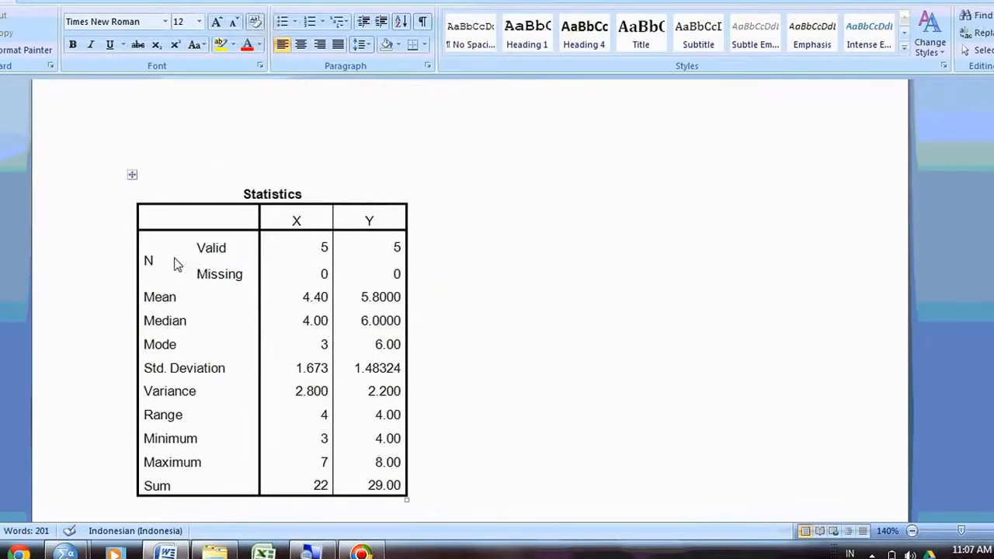
scroll(309, 268, down, 20)
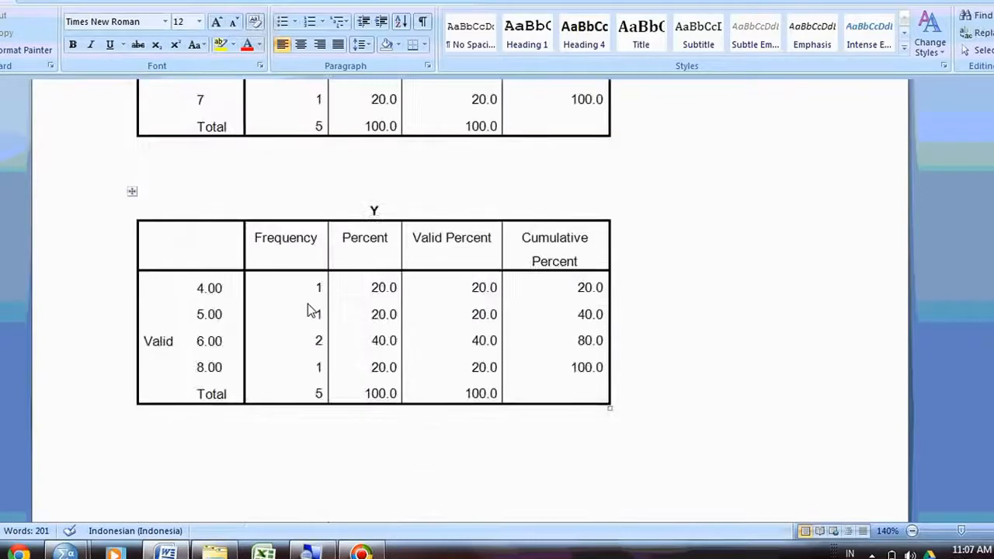
scroll(310, 299, down, 20)
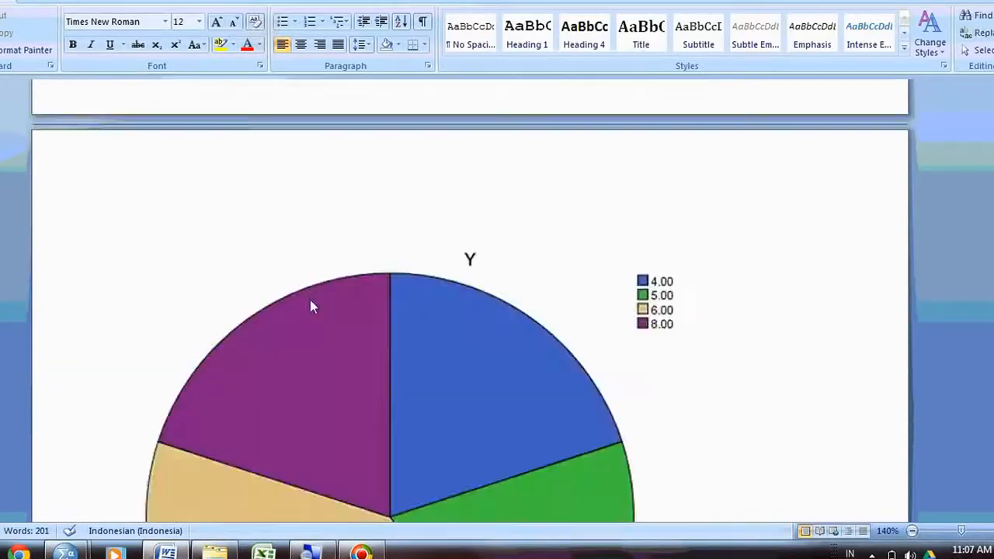
scroll(310, 306, down, 1)
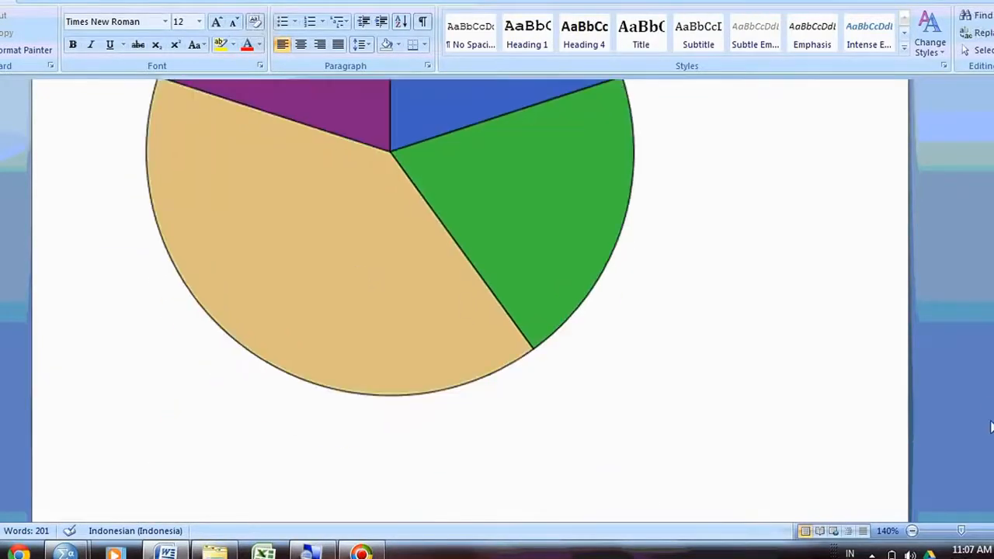
drag(990, 417, 991, 408)
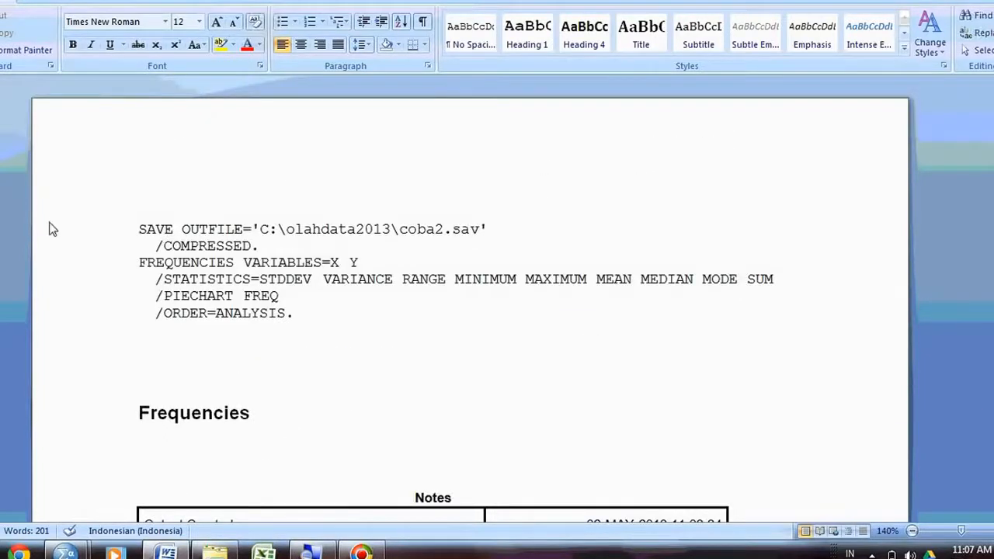